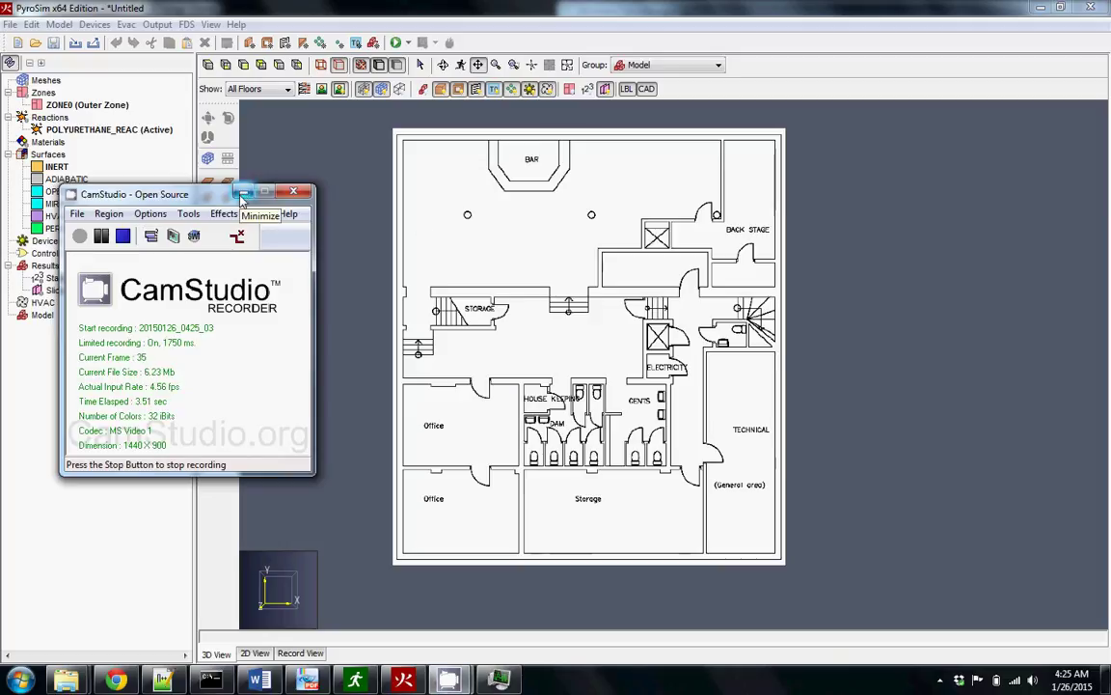
Draw a slab obstruction from the plan's top-left corner to its bottom-right corner
left_click(243, 192)
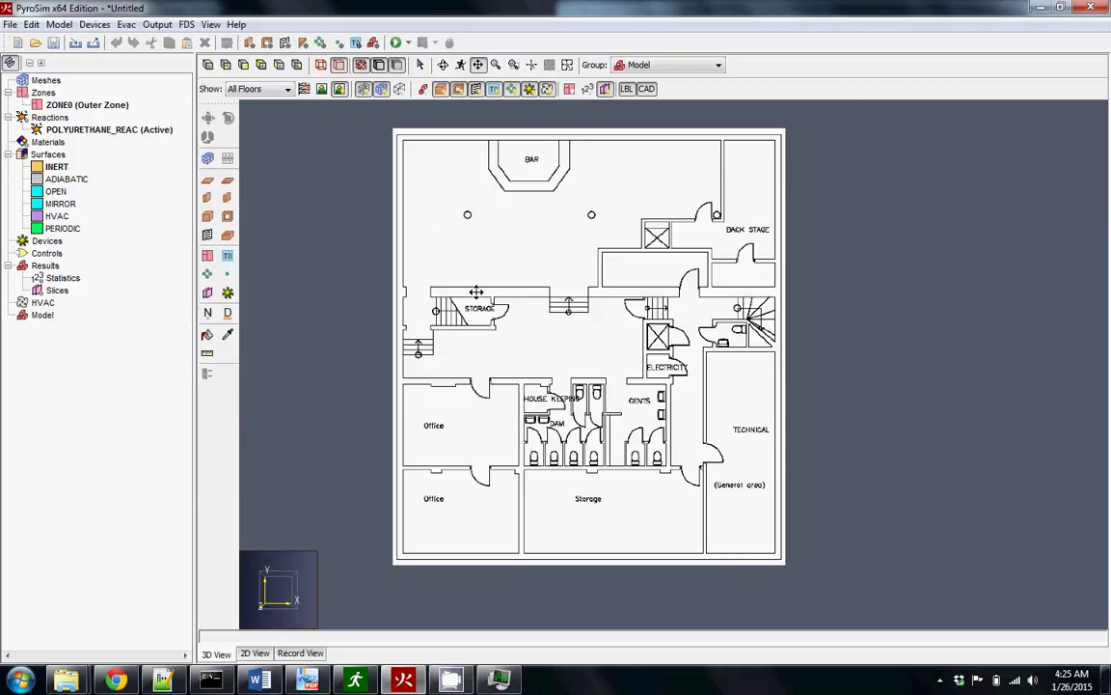
left_click(209, 184)
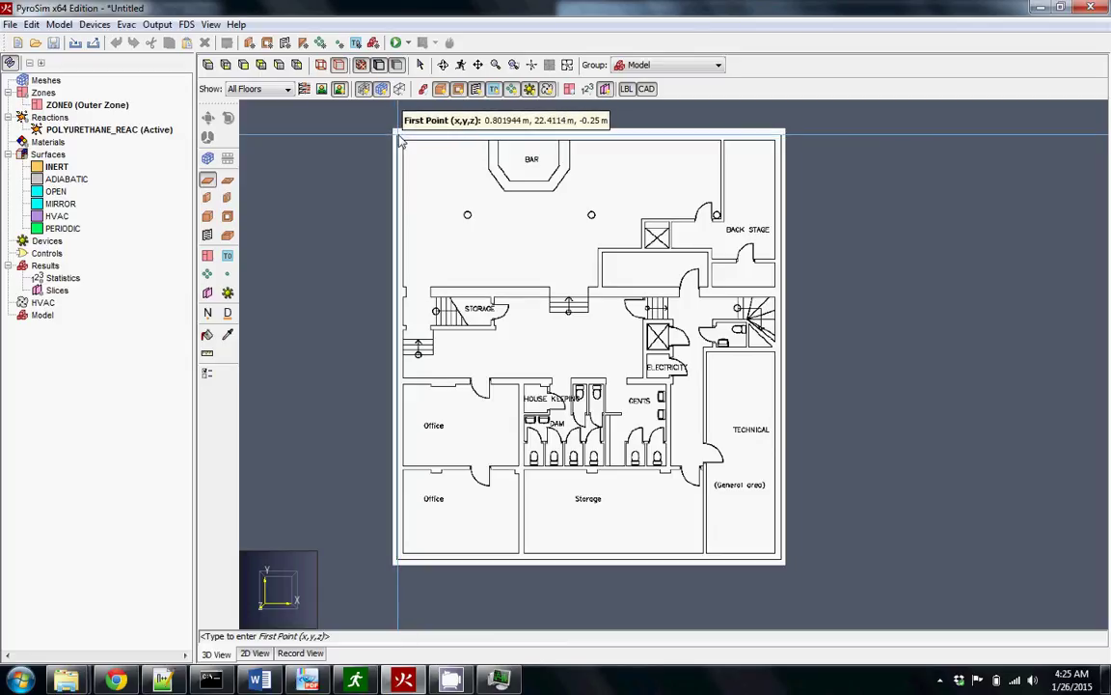
left_click(400, 138)
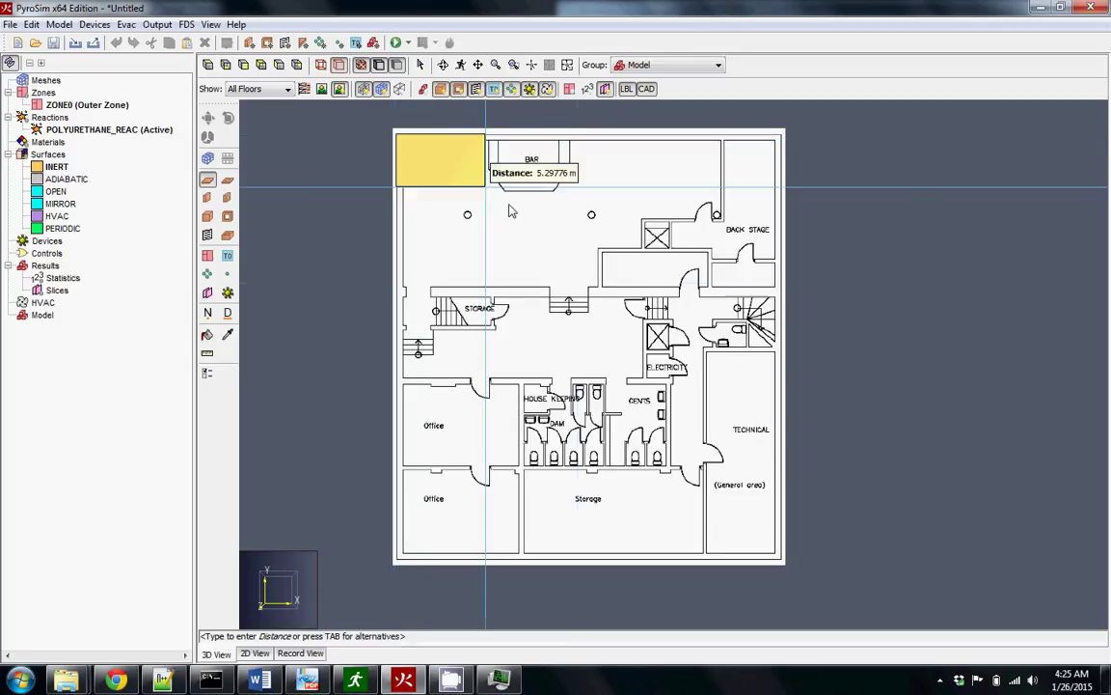
left_click(782, 564)
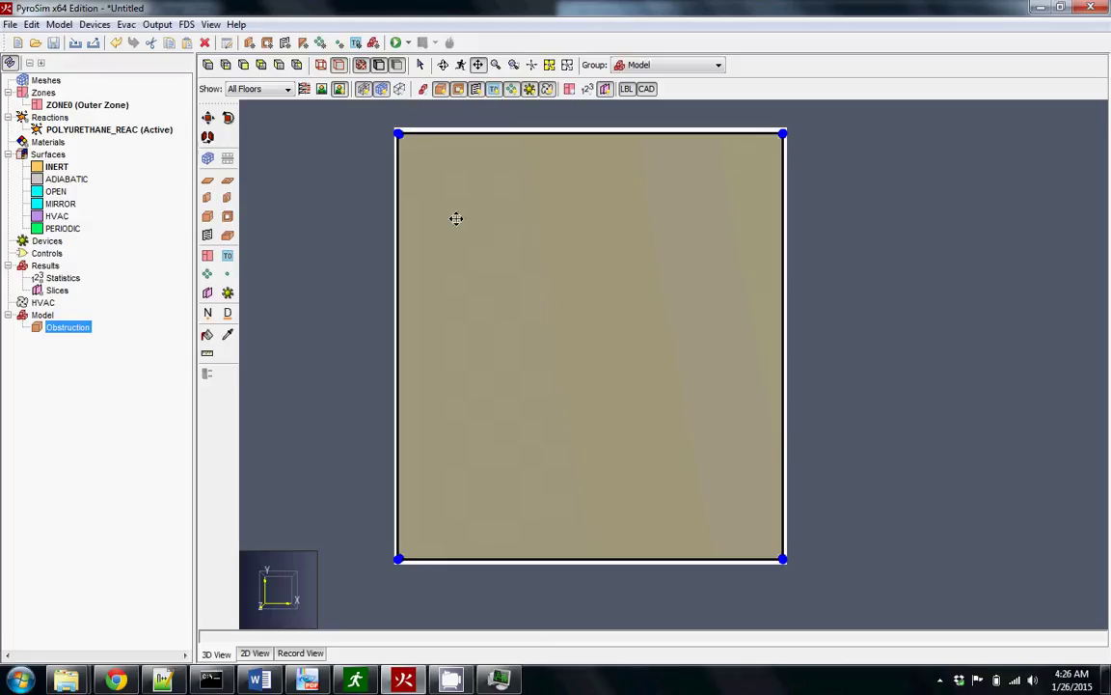
left_click(71, 349)
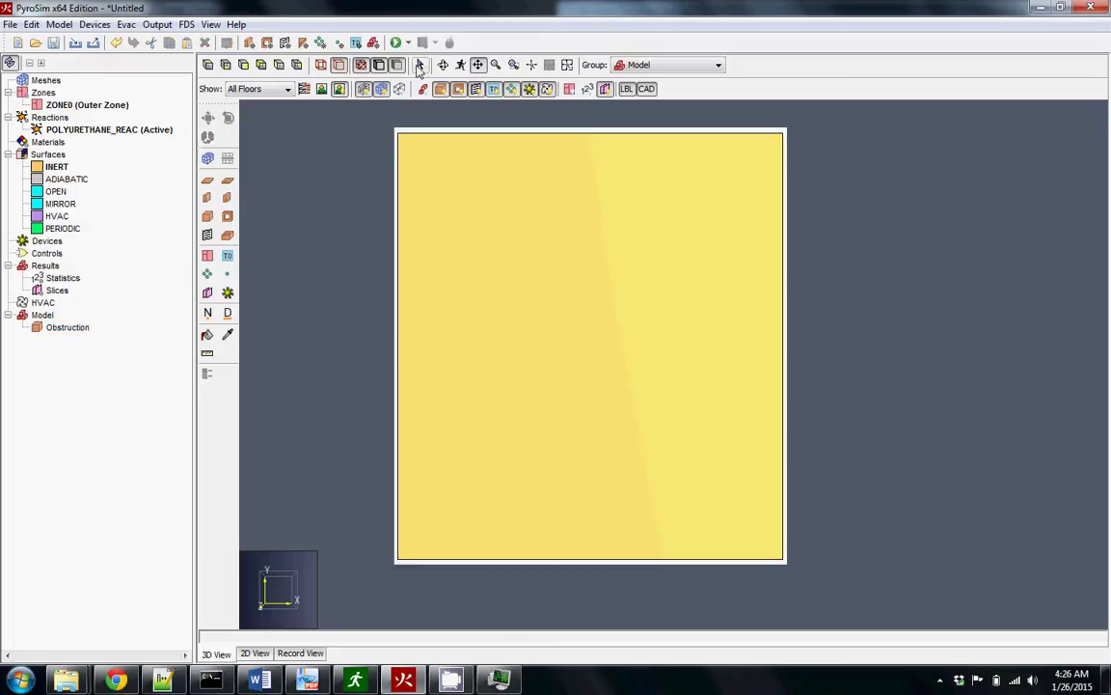
left_click(471, 215)
Set the slab's geometry to Min Z -3.25 m and Max Z 3.0 m
right_click(470, 215)
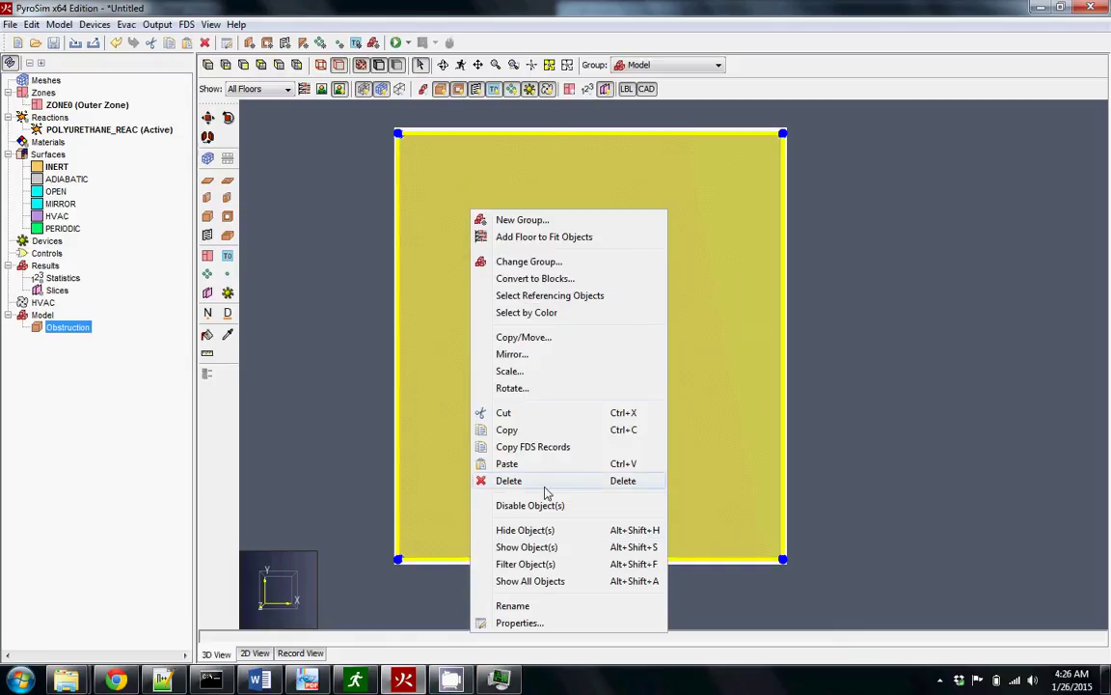
left_click(702, 253)
double_click(703, 253)
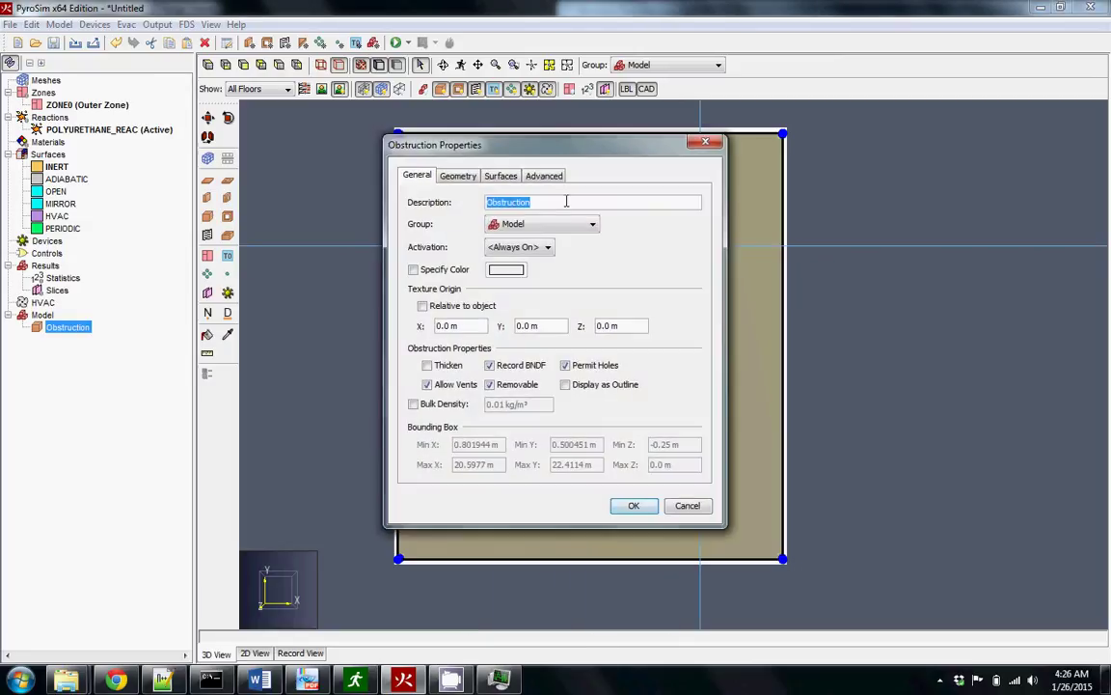
left_click_drag(593, 147, 827, 166)
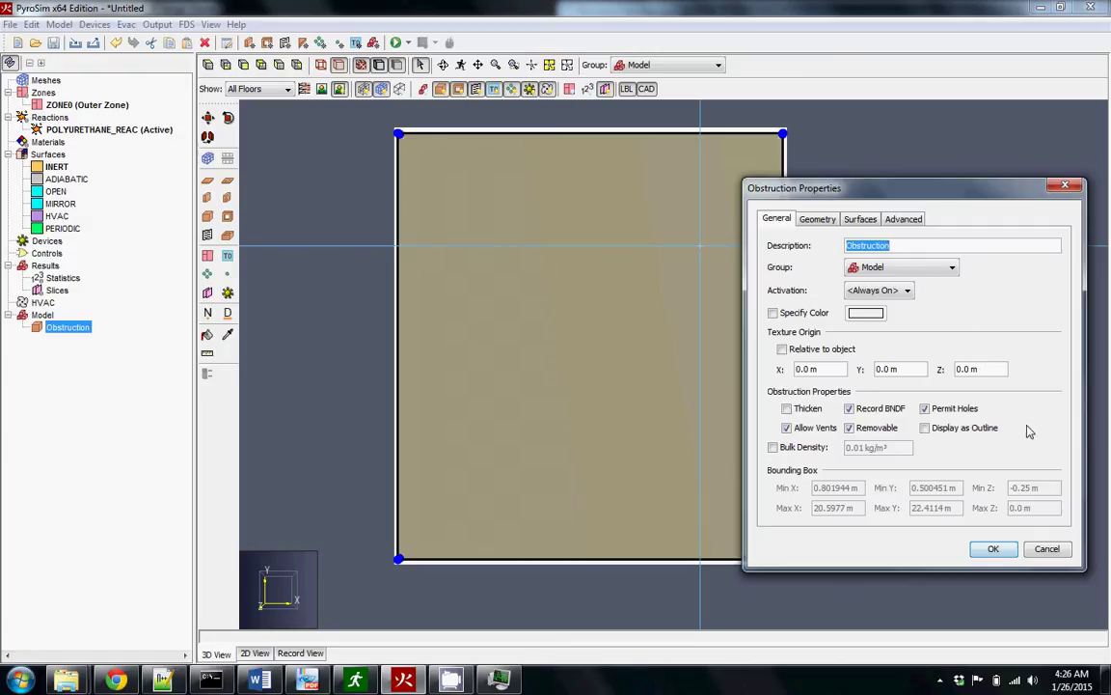
left_click(818, 220)
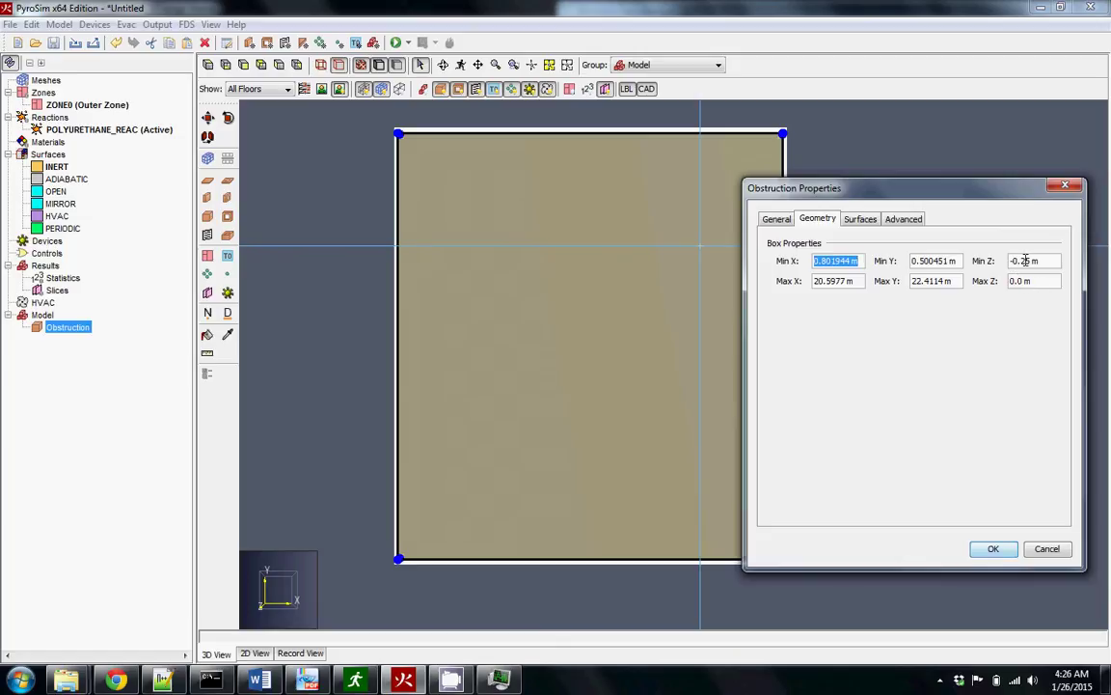
left_click_drag(1030, 261, 1008, 260)
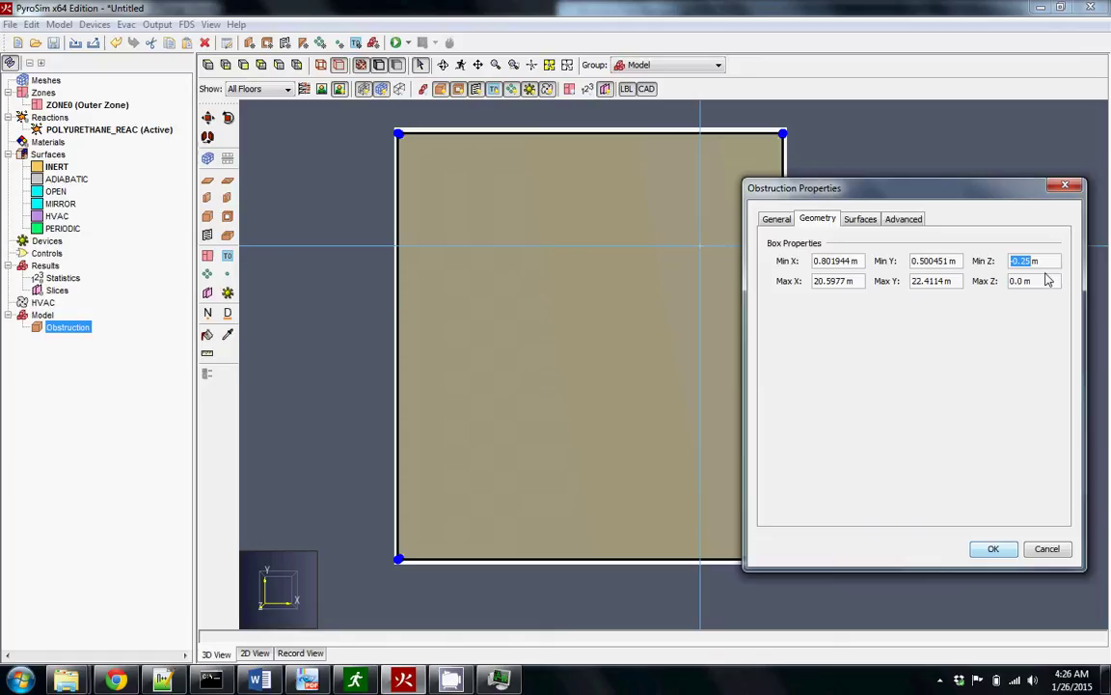
key("Right")
key("Right")
left_click(994, 549)
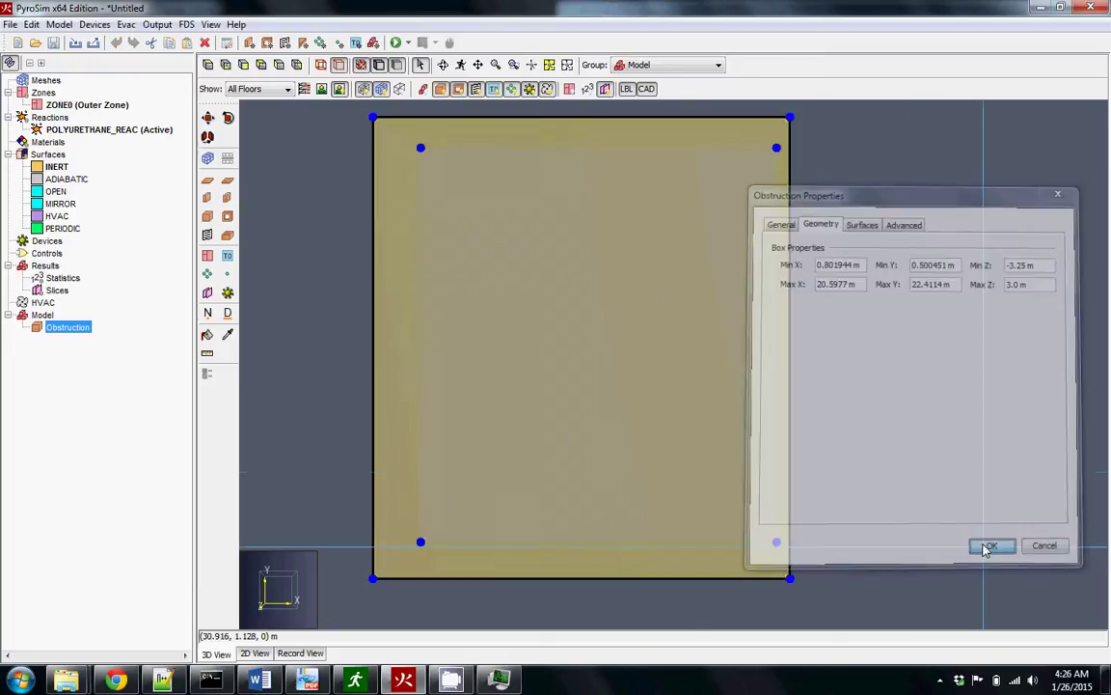
left_click(816, 353)
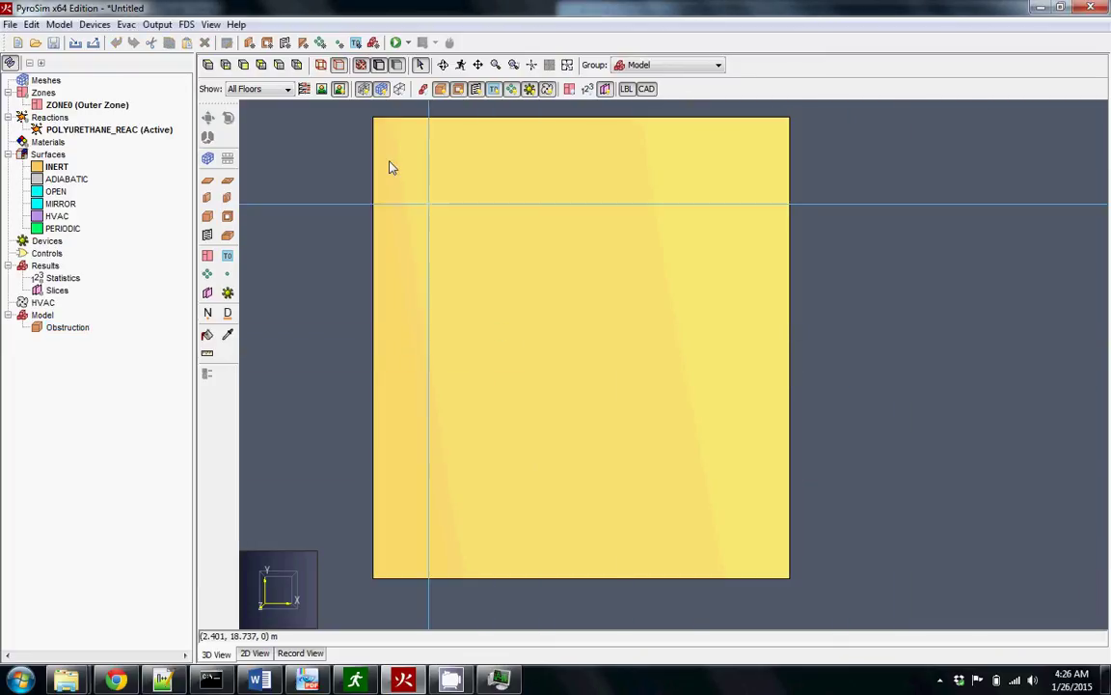
Lower the slab's Max Z so the floor plan drawing shows above it
left_click(208, 65)
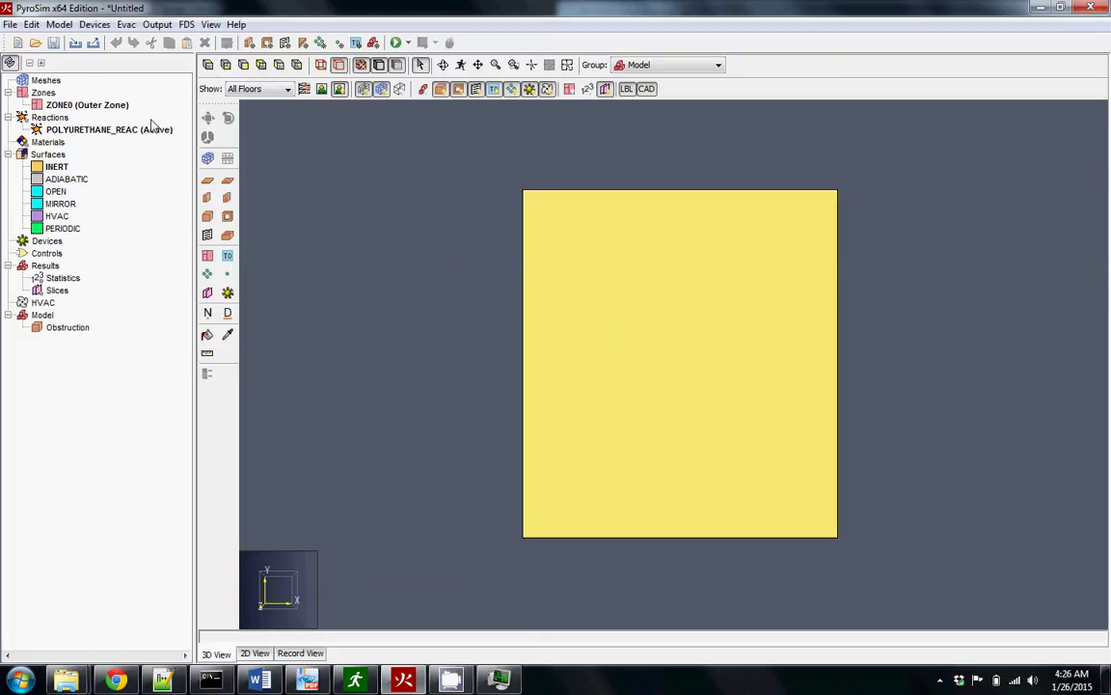
left_click(546, 218)
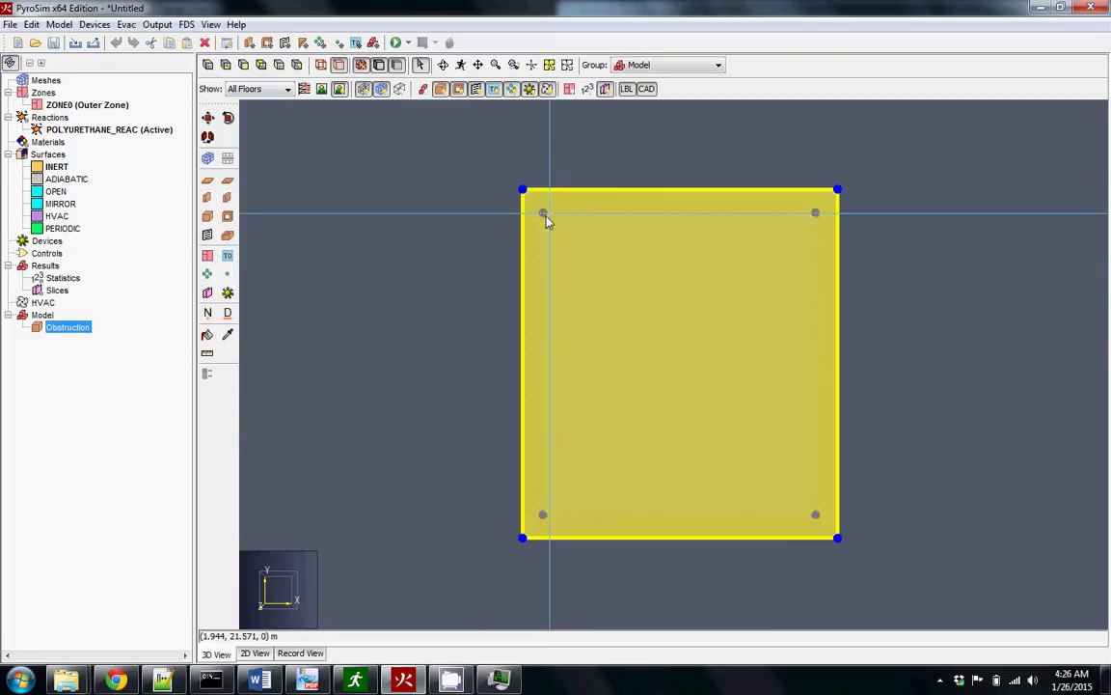
left_click(466, 248)
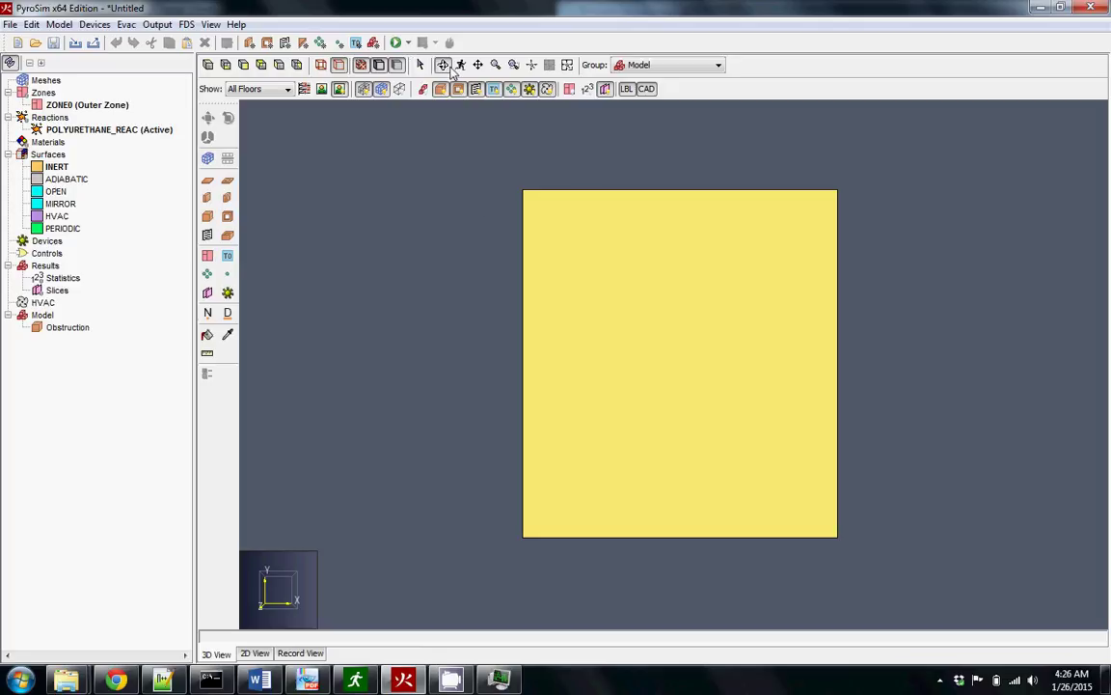
left_click(443, 65)
left_click_drag(550, 309, 633, 338)
double_click(633, 337)
left_click(501, 176)
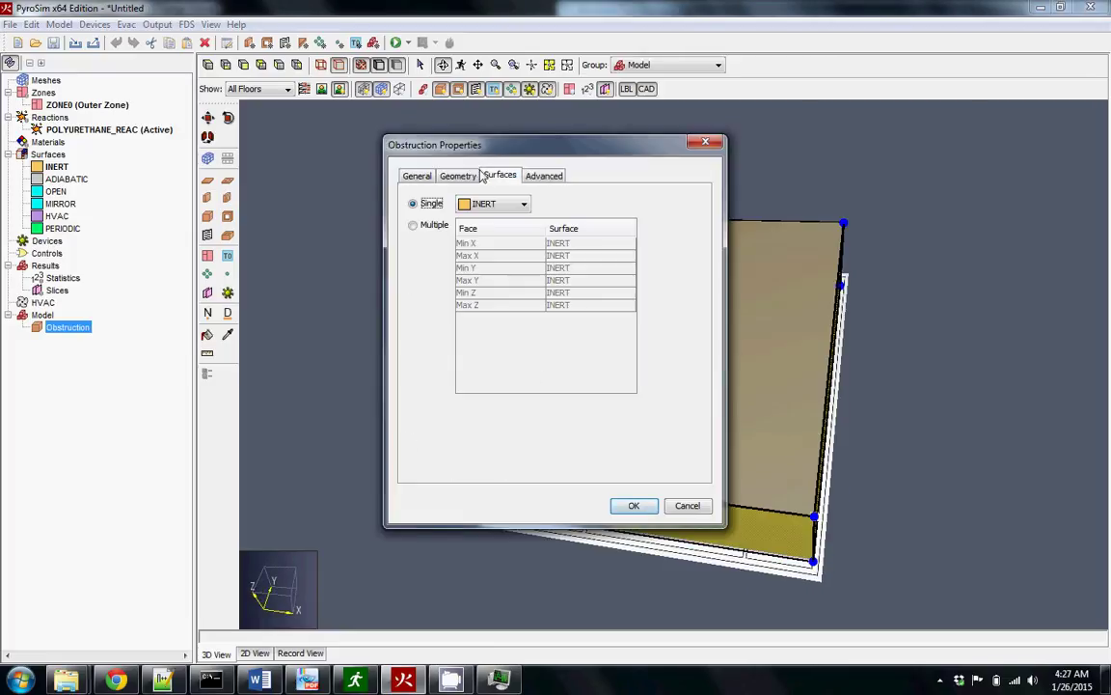
left_click(460, 176)
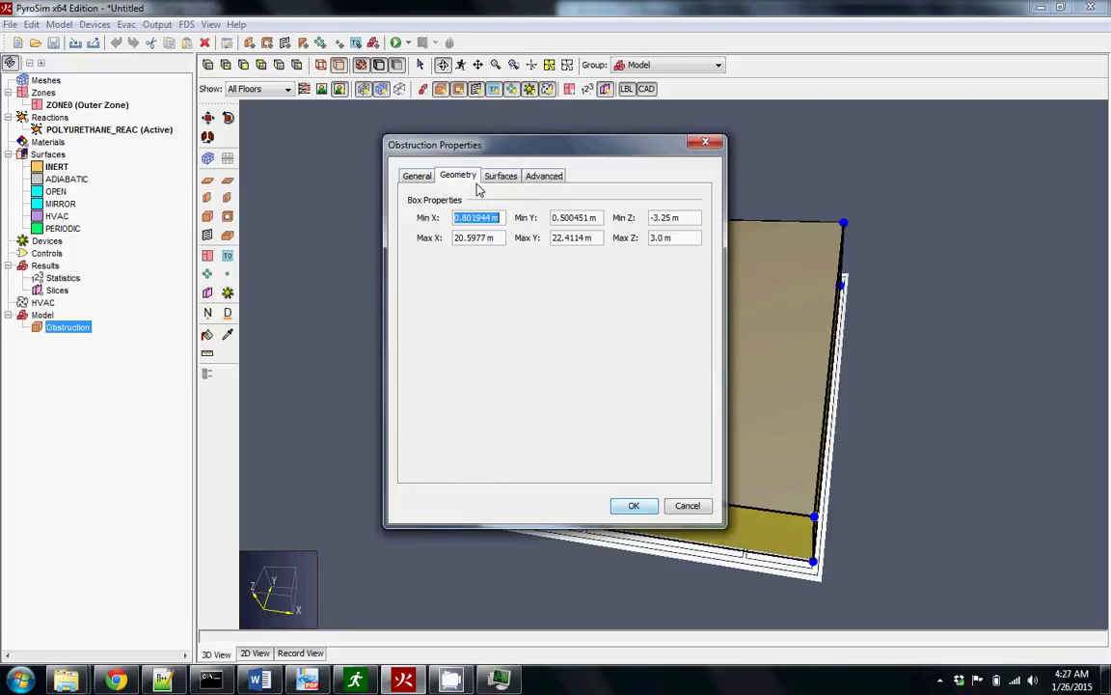
left_click(653, 237)
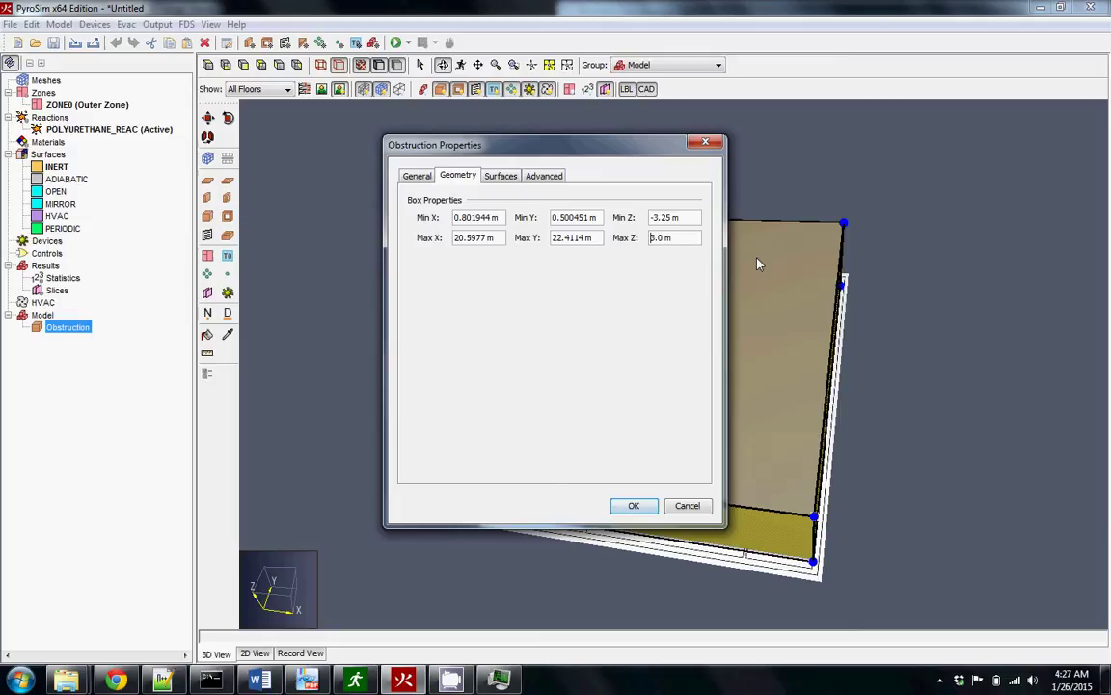
left_click(634, 506)
Return to a straight top-down view of the plan, zoomed in closer
left_click_drag(897, 484, 610, 383)
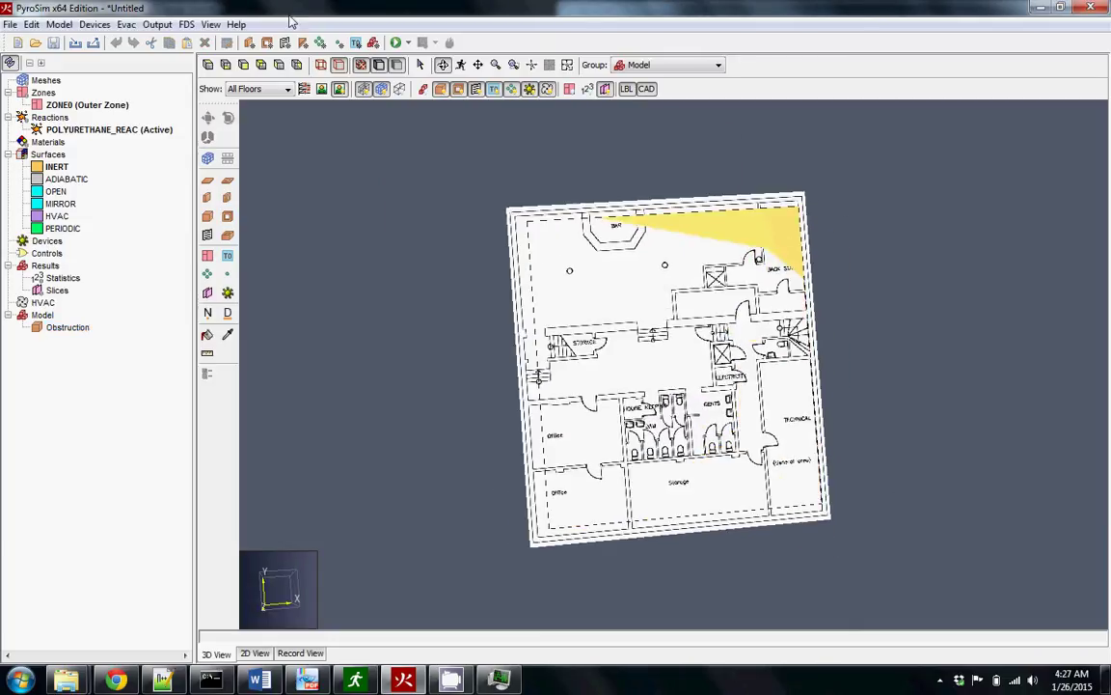
left_click(207, 65)
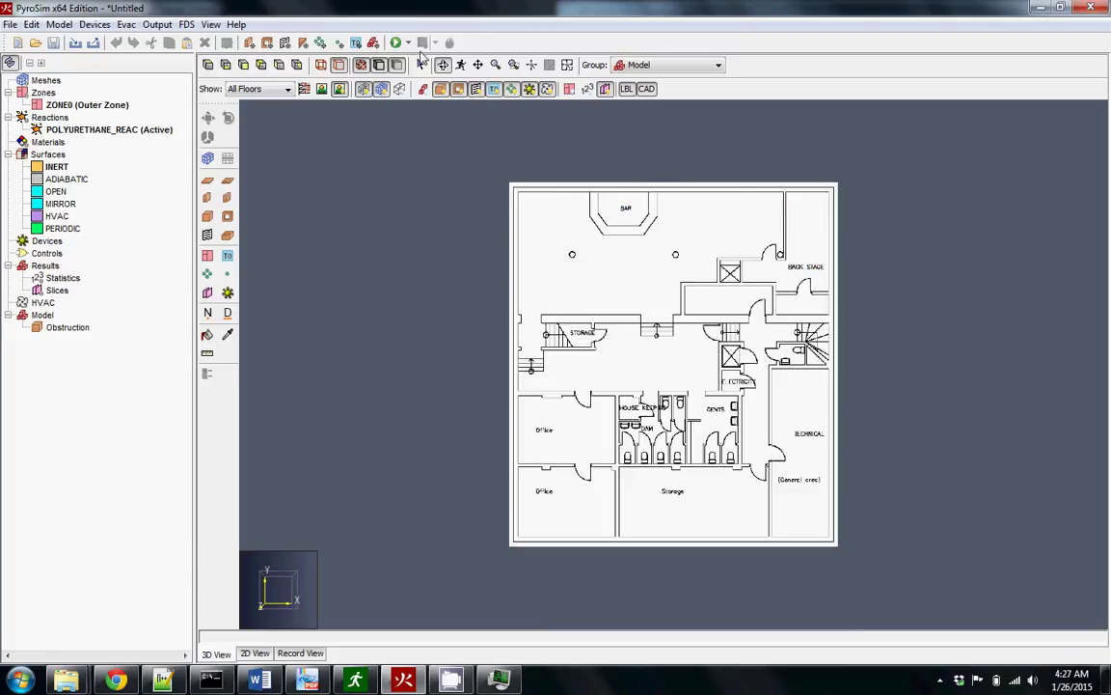
left_click_drag(634, 460, 385, 145)
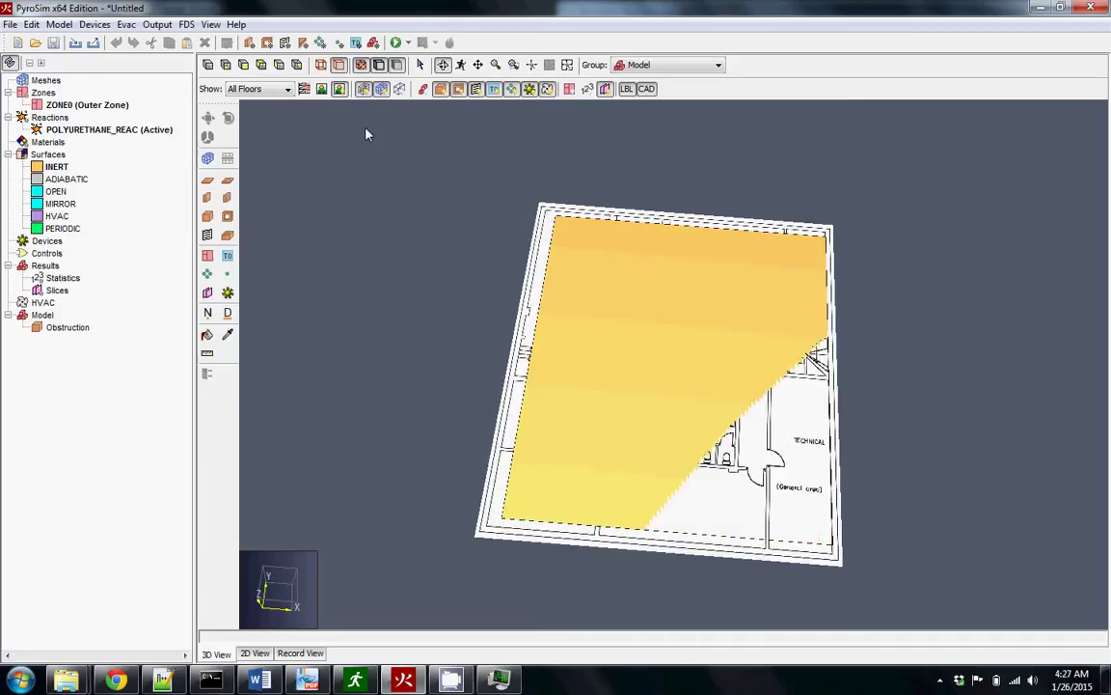
left_click(207, 66)
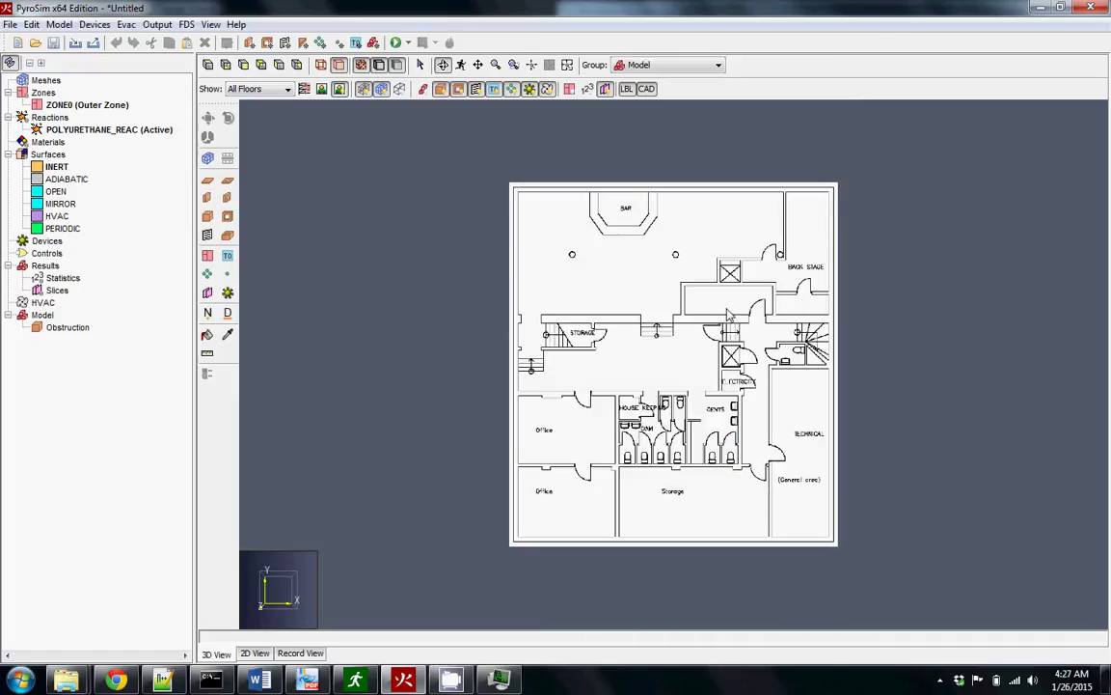
scroll(730, 315, "up", 3)
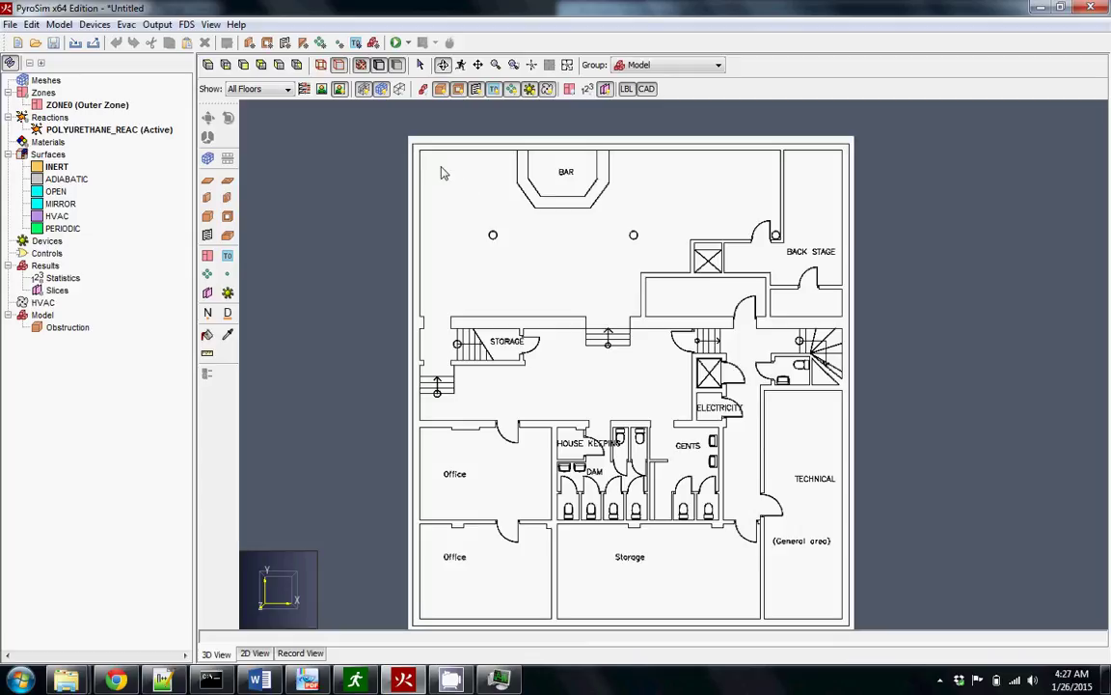
Trace a closed wall through the plan's four corners, ending back at the top-left
left_click(208, 200)
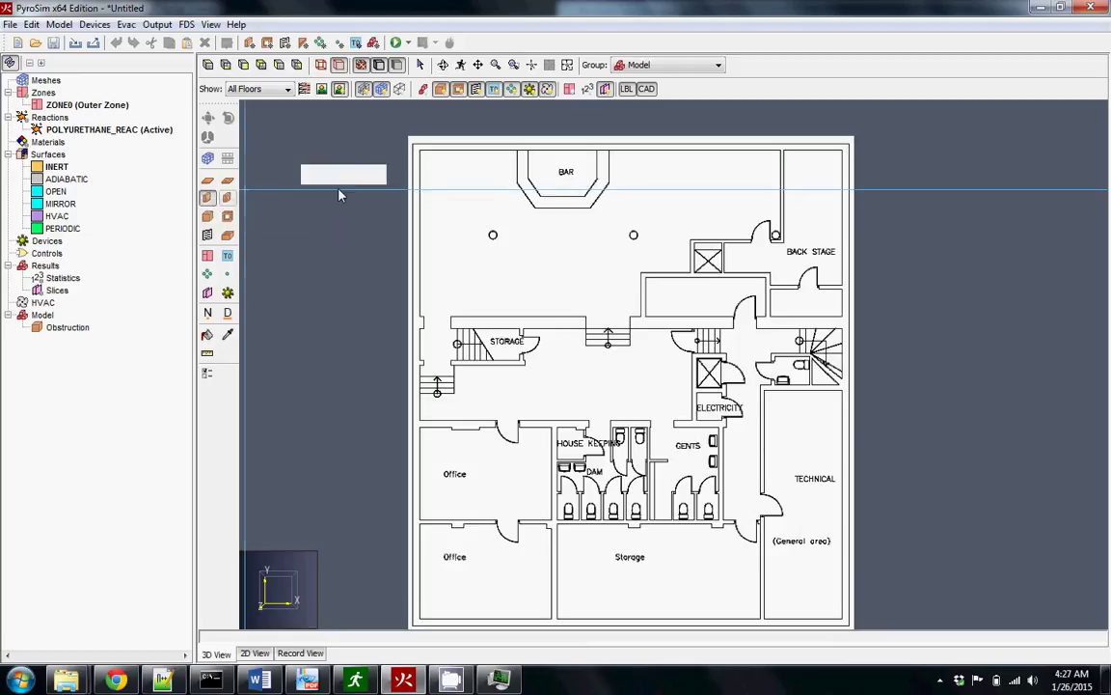
left_click(418, 150)
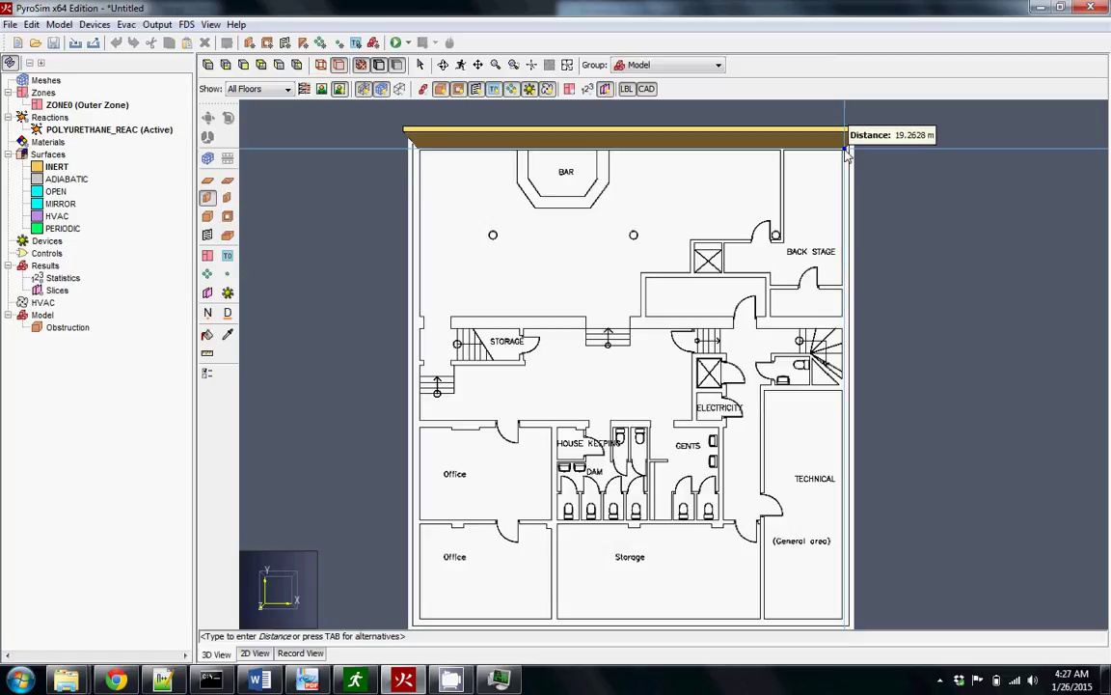
left_click(846, 146)
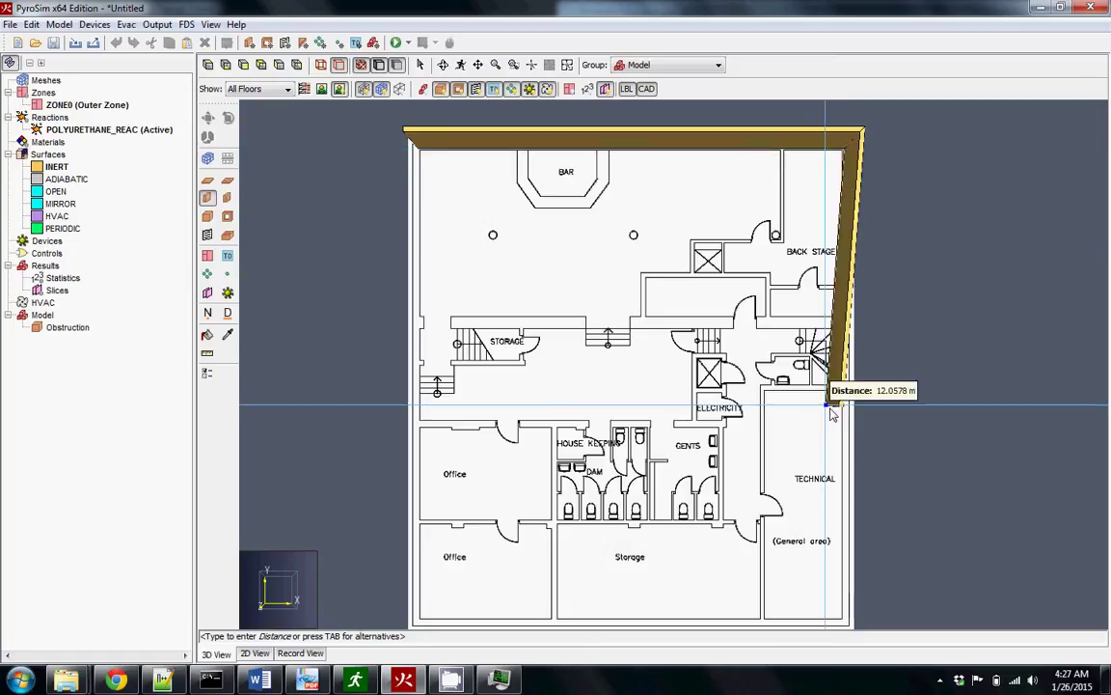
left_click(846, 623)
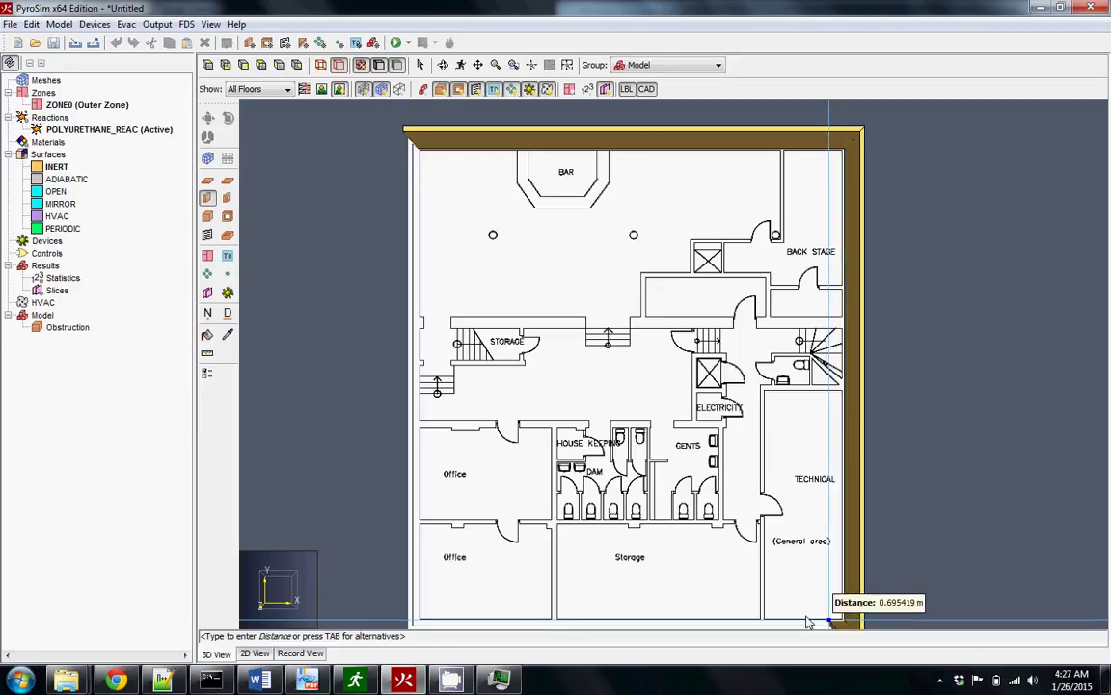
left_click(420, 626)
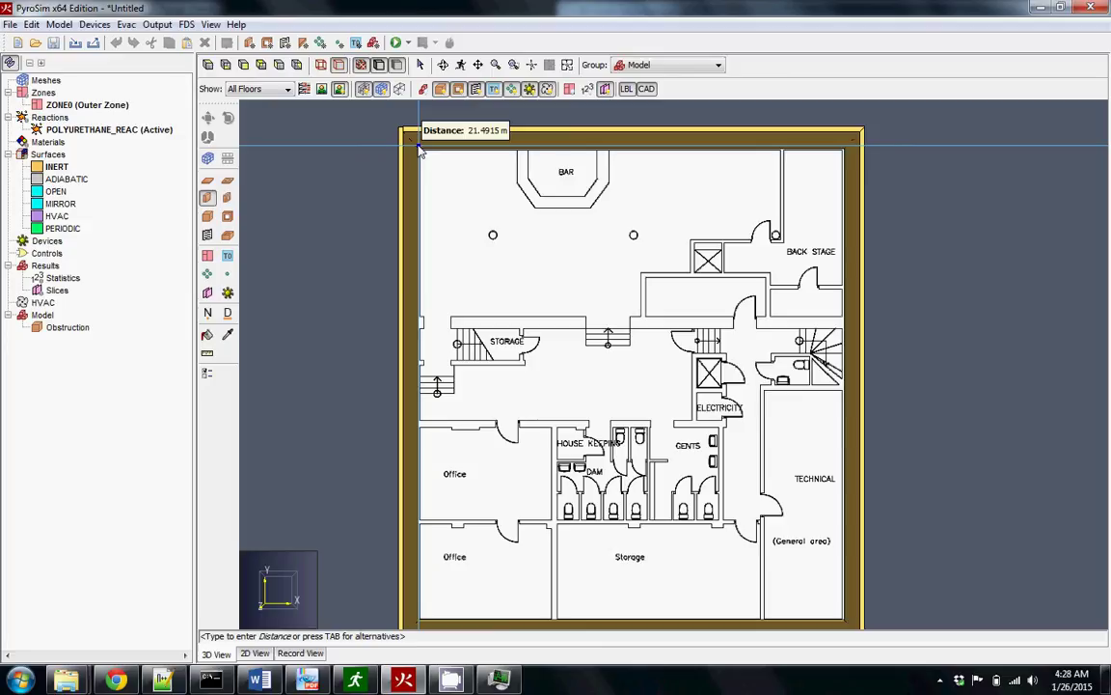
left_click(419, 146)
key("Escape")
left_click_drag(421, 155, 555, 401)
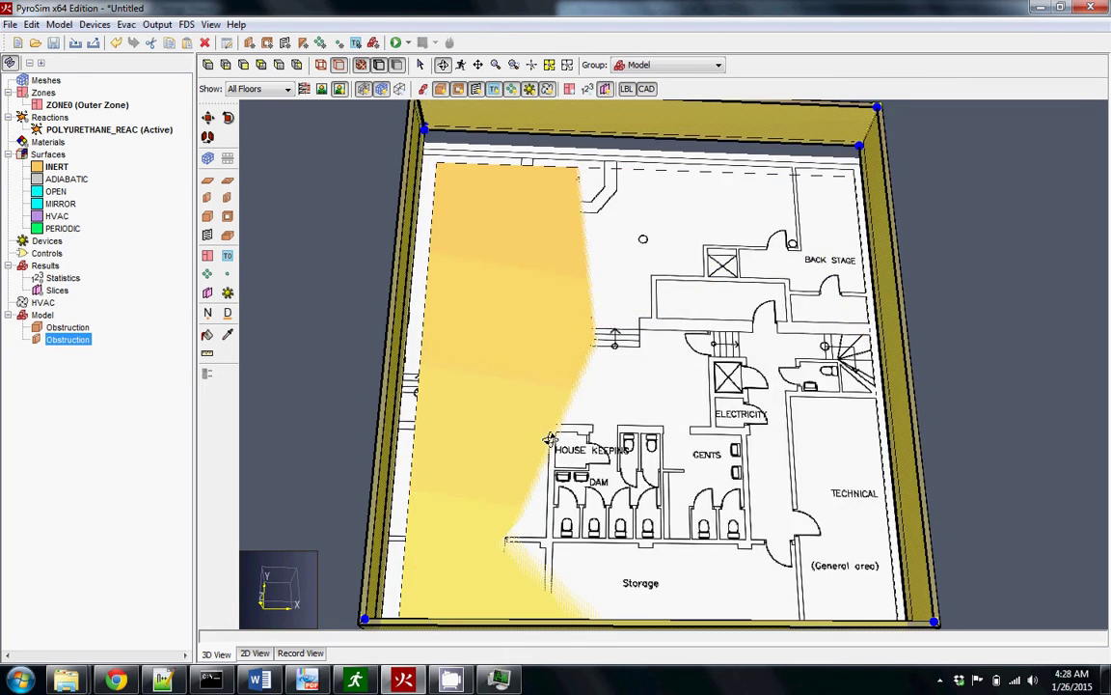
left_click_drag(550, 439, 599, 231)
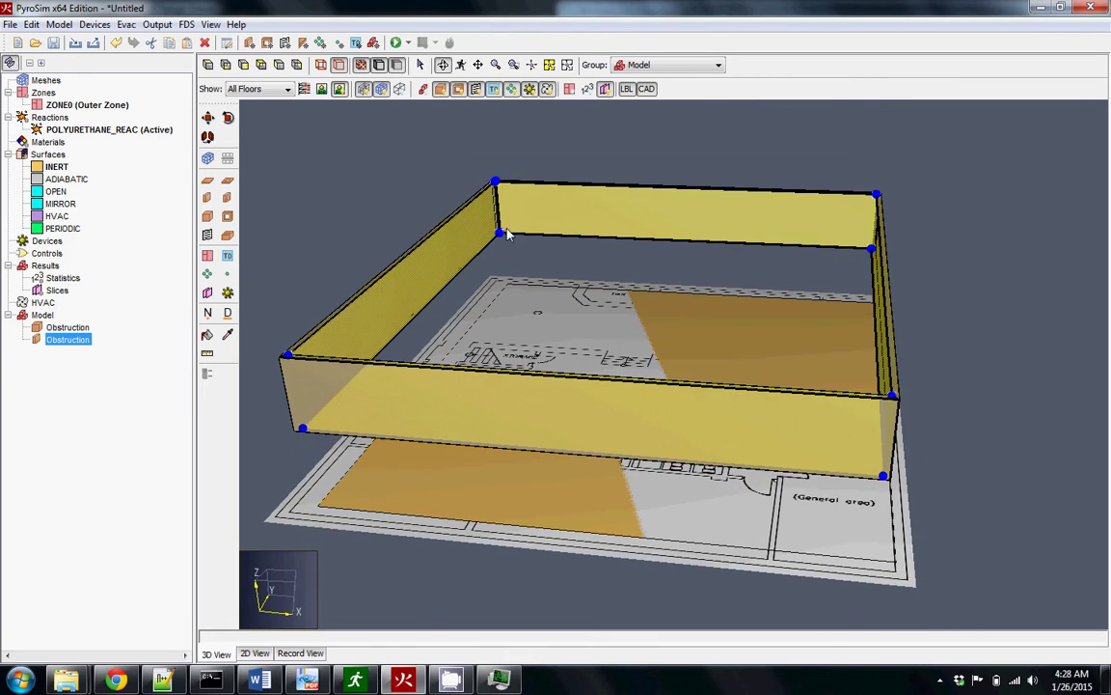
left_click_drag(507, 234, 487, 321)
mouse_move(534, 277)
left_mouse_down()
mouse_move(660, 312)
mouse_move(662, 345)
mouse_move(688, 323)
mouse_move(675, 313)
left_mouse_up()
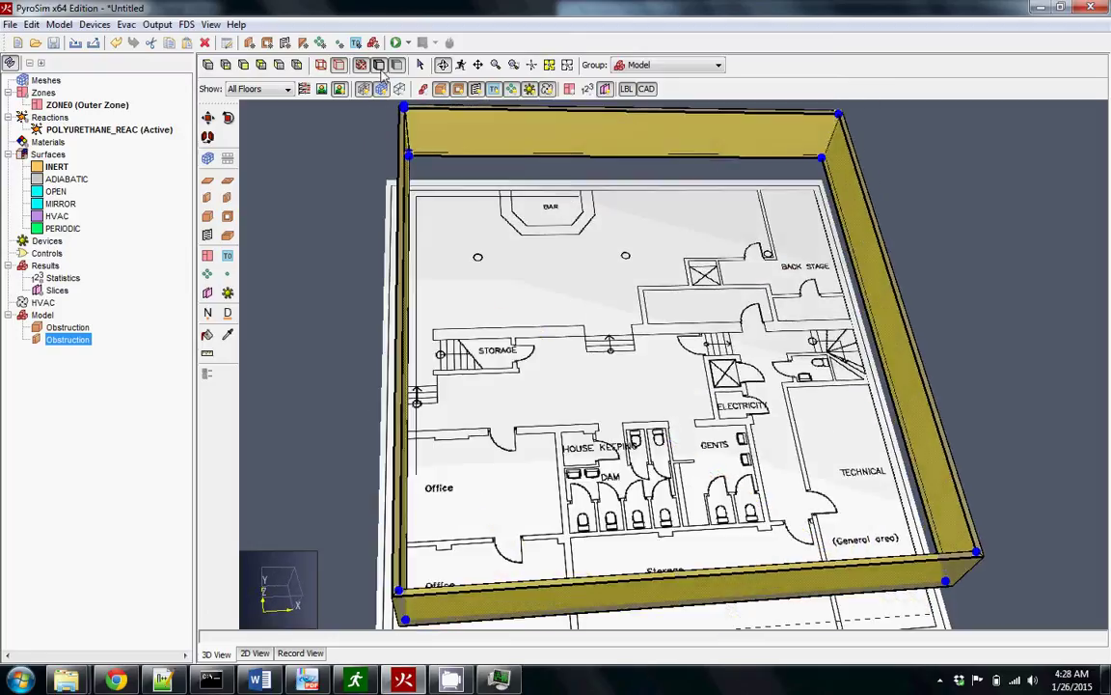
left_click(307, 90)
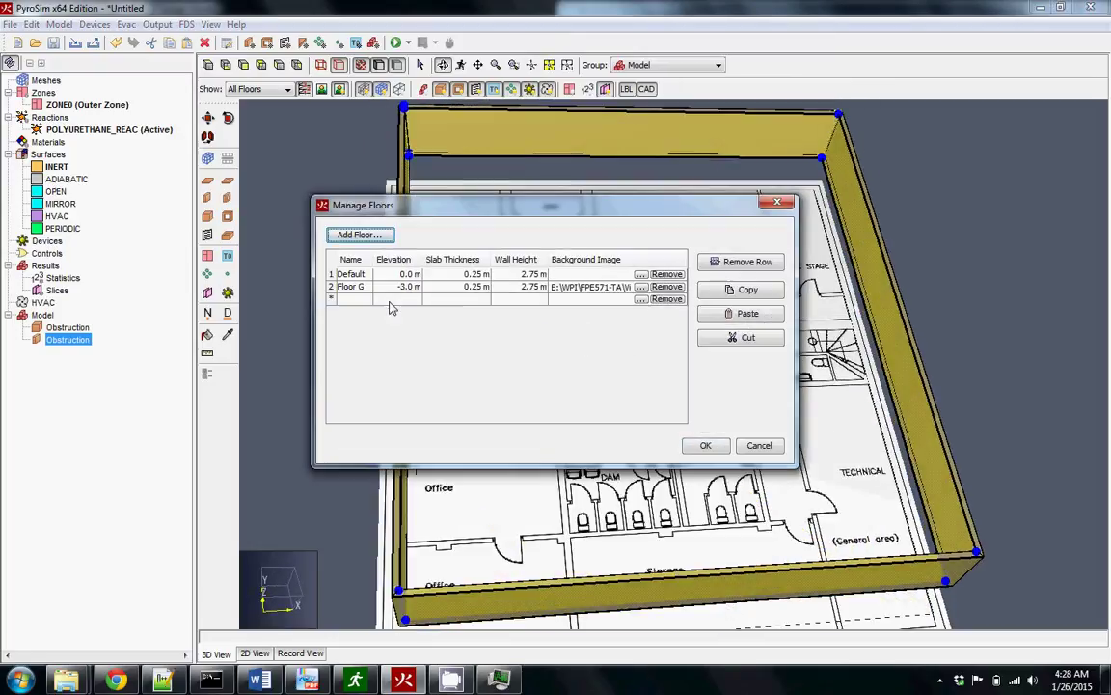
left_click(329, 275)
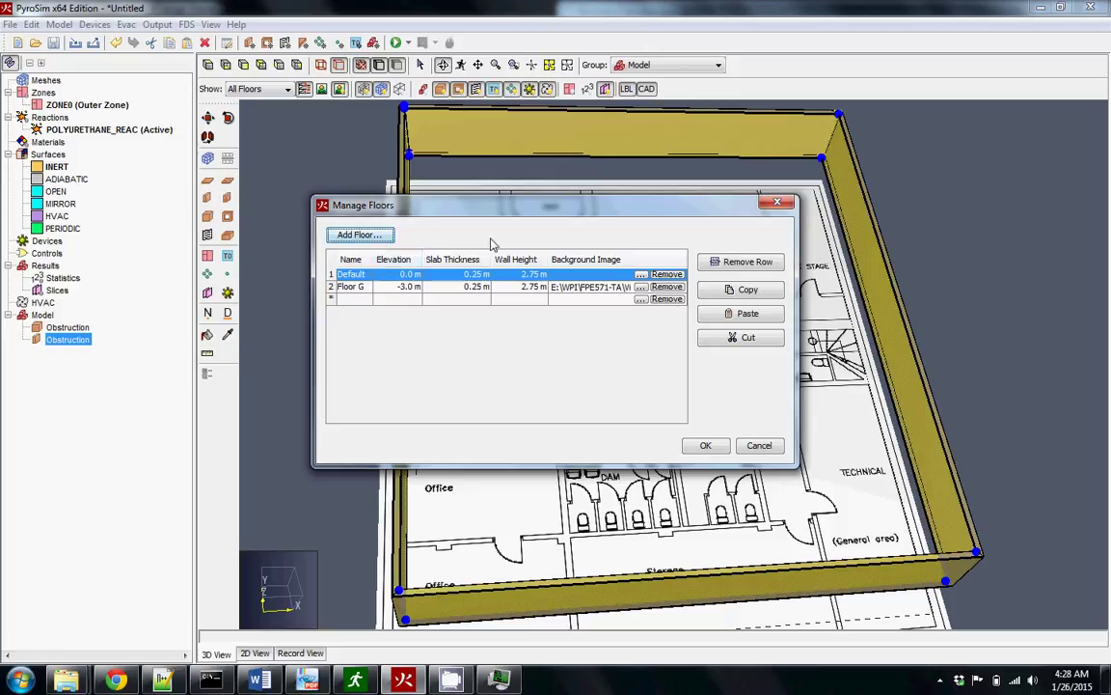
left_click(758, 444)
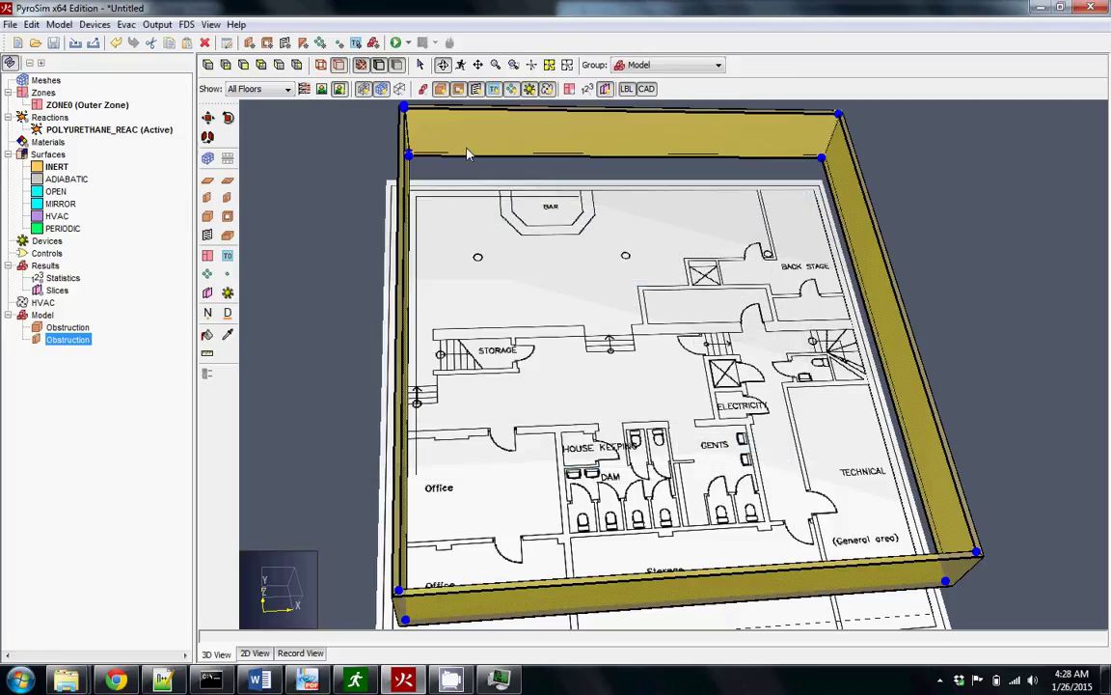
In the wall obstruction's geometry, set the first point's Z to -3.0 m
left_click(485, 133)
right_click(484, 134)
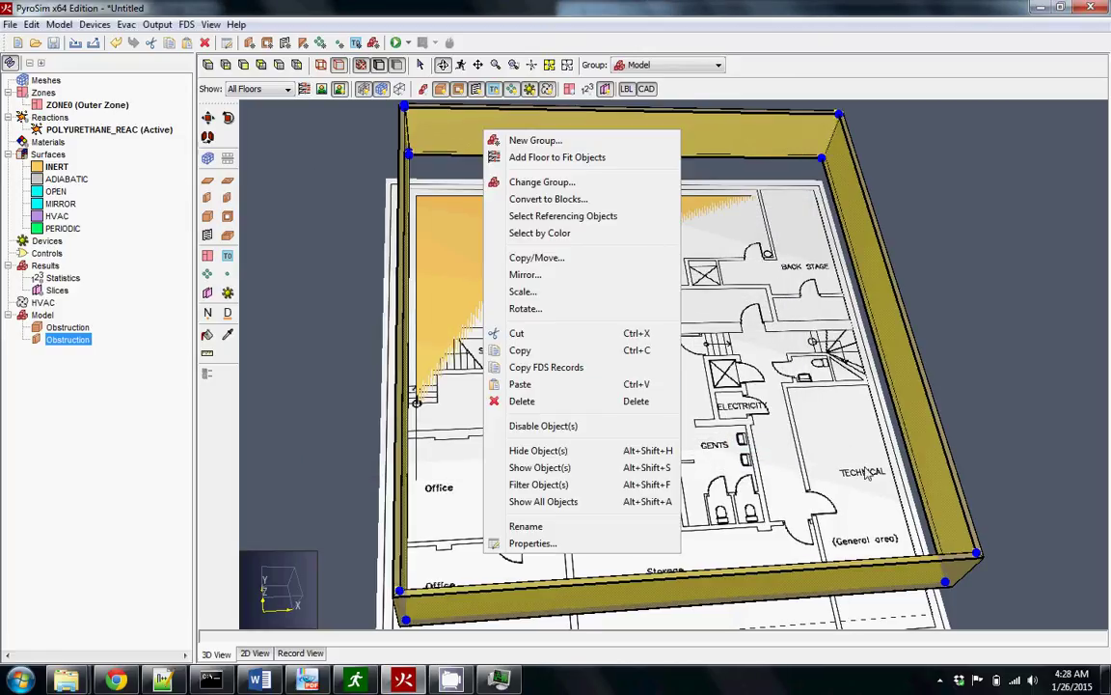
left_click(533, 543)
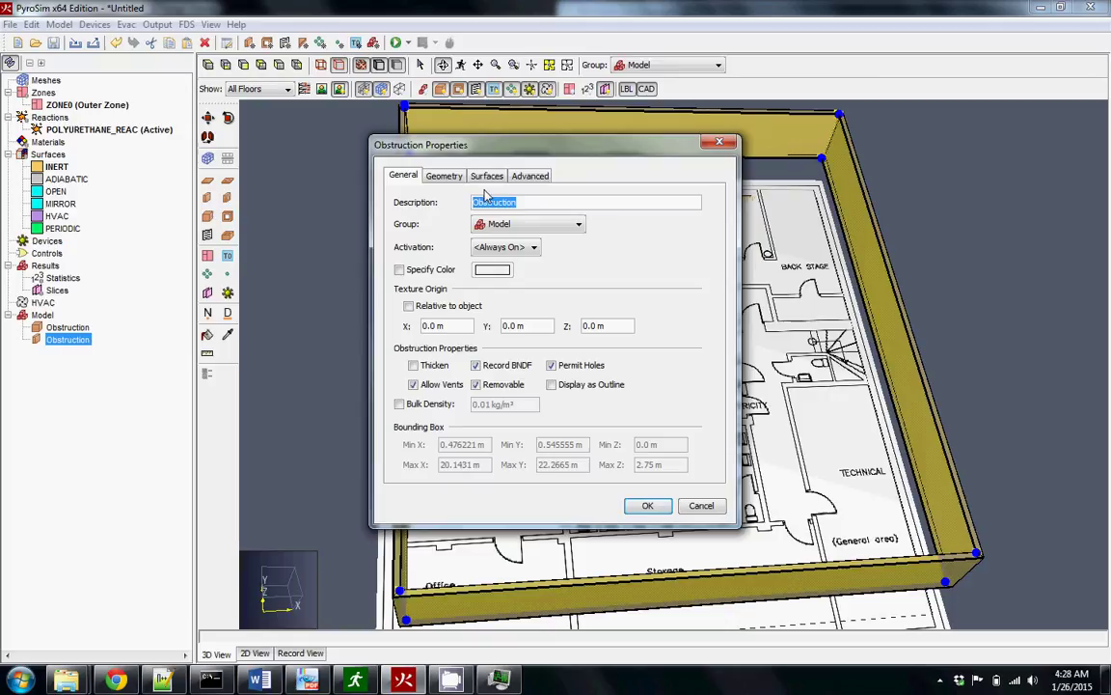
left_click(454, 182)
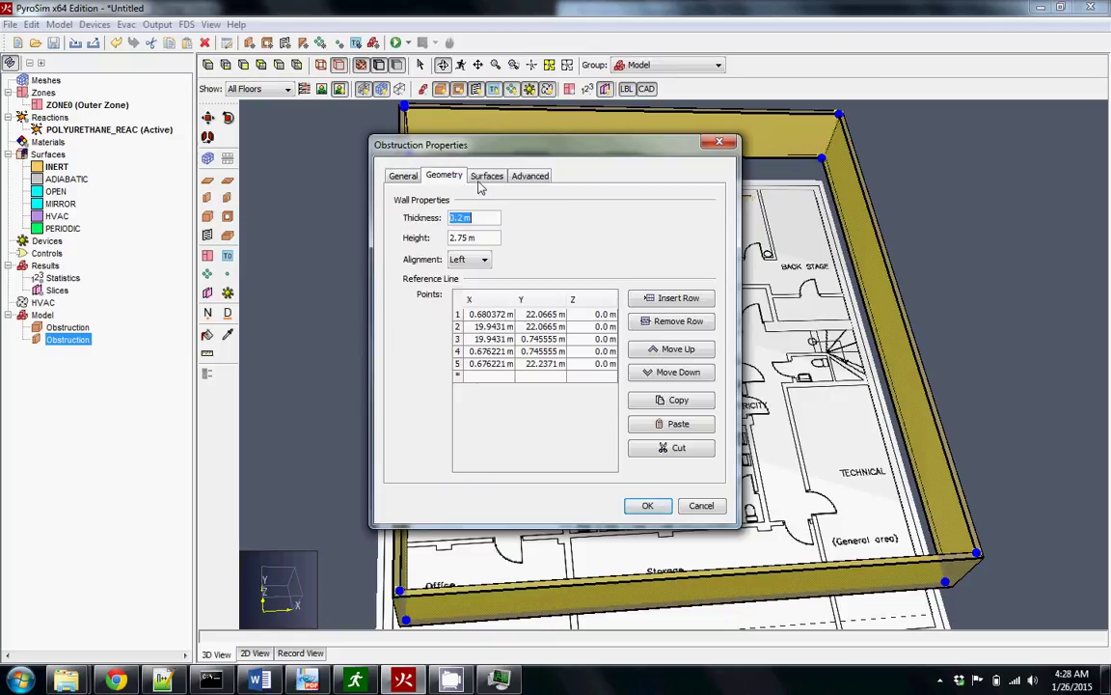
left_click(484, 177)
left_click(449, 180)
left_click(597, 316)
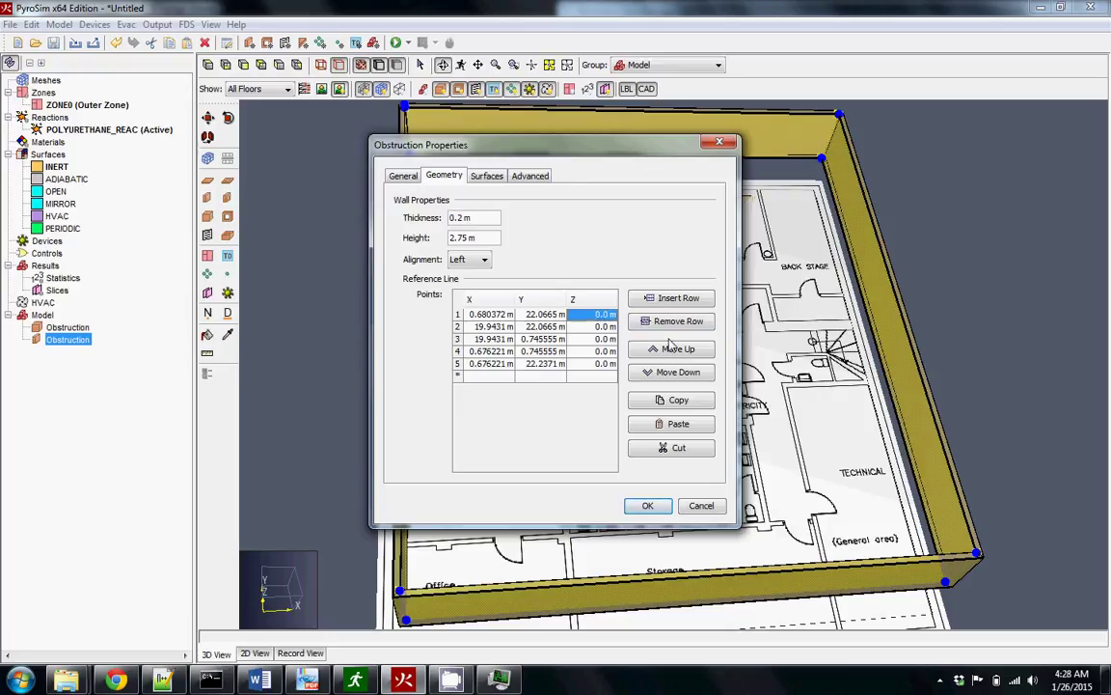
type("-3")
key("Return")
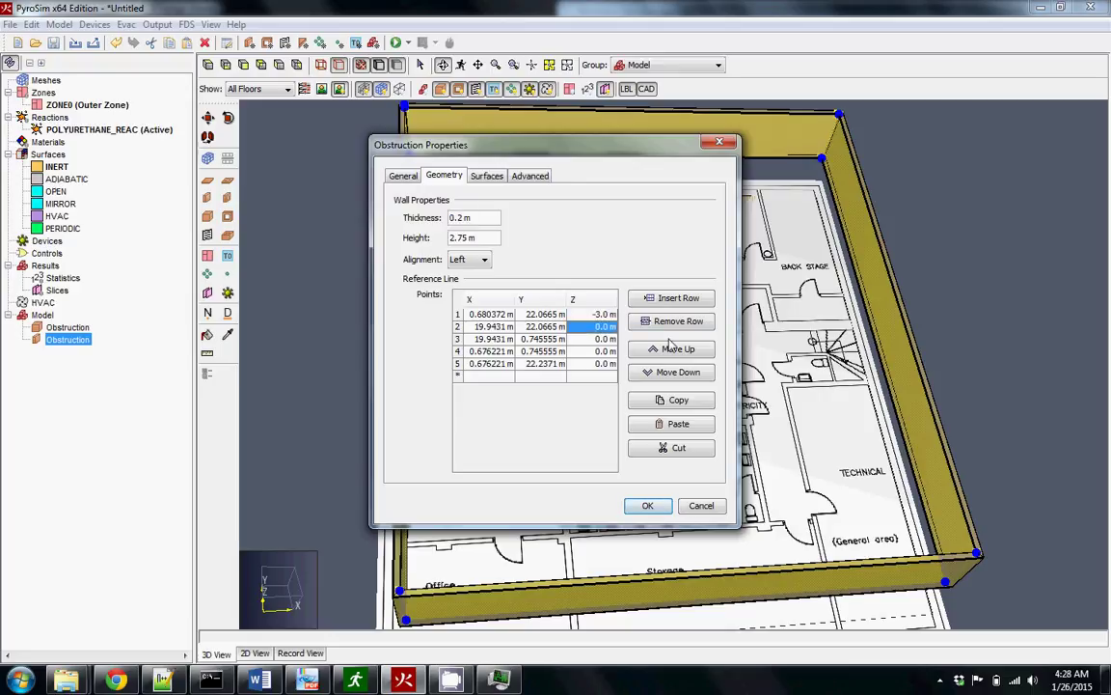
Copy -3.0 m into the remaining points' Z values and apply the change
key("Up")
key("ctrl+c")
key("Down")
key("ctrl+v")
key("Down")
key("ctrl+v")
key("Down")
key("ctrl+v")
key("Down")
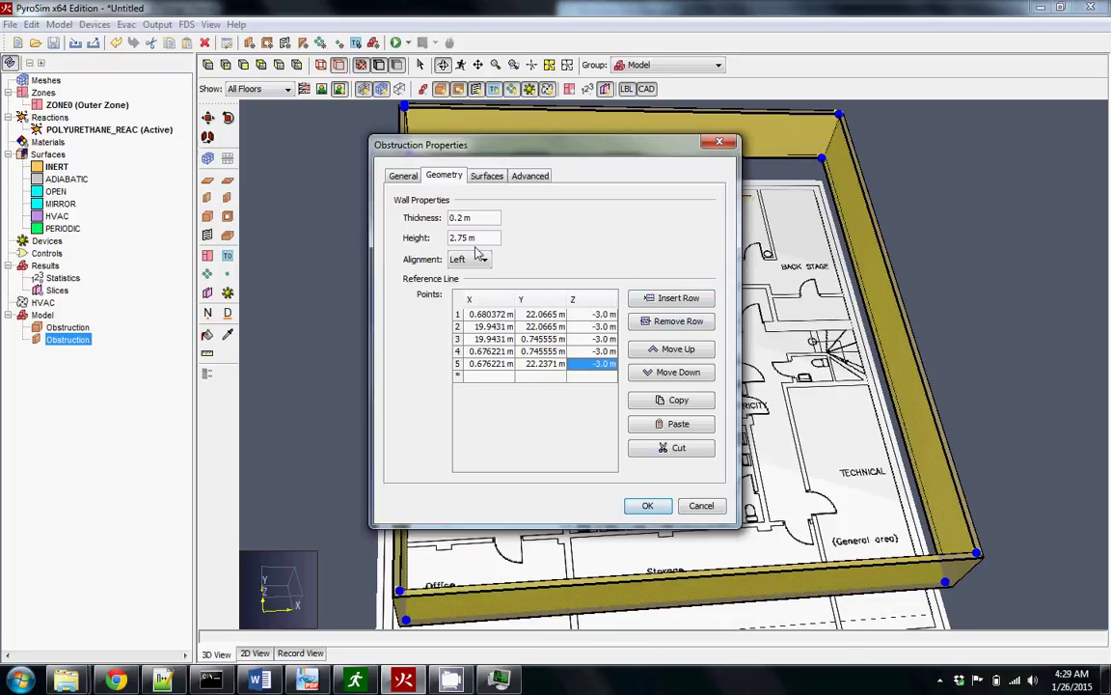
left_click(647, 505)
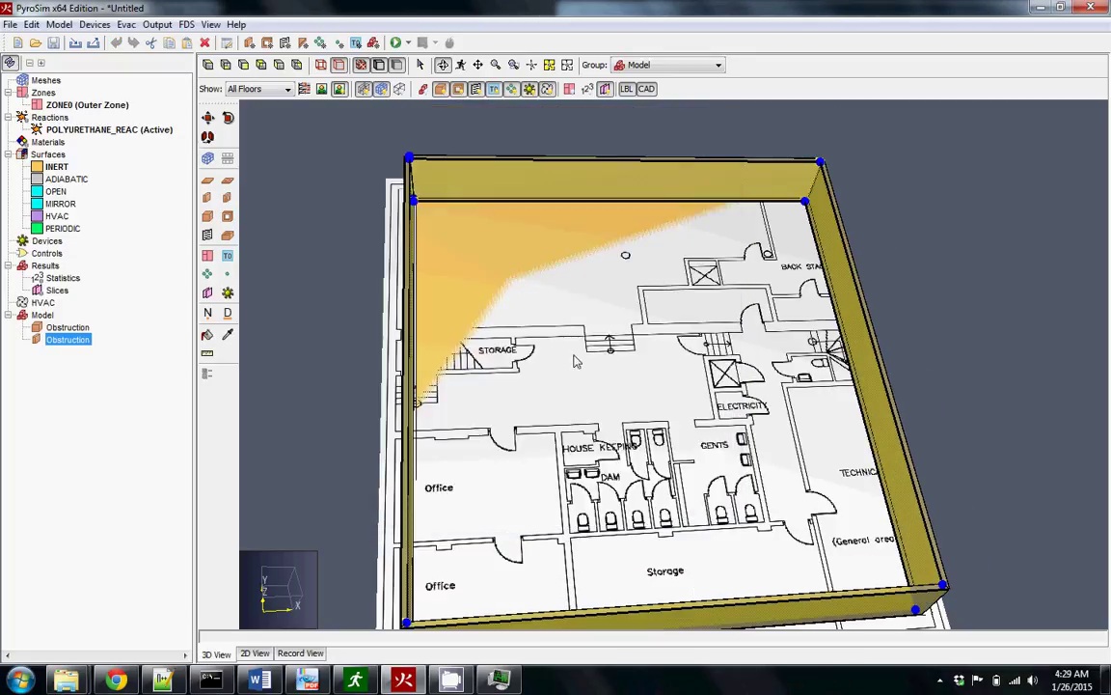
left_click(262, 90)
Show only Floor G at -3 m, then rename it to Floor B in Manage Floors
left_click(260, 129)
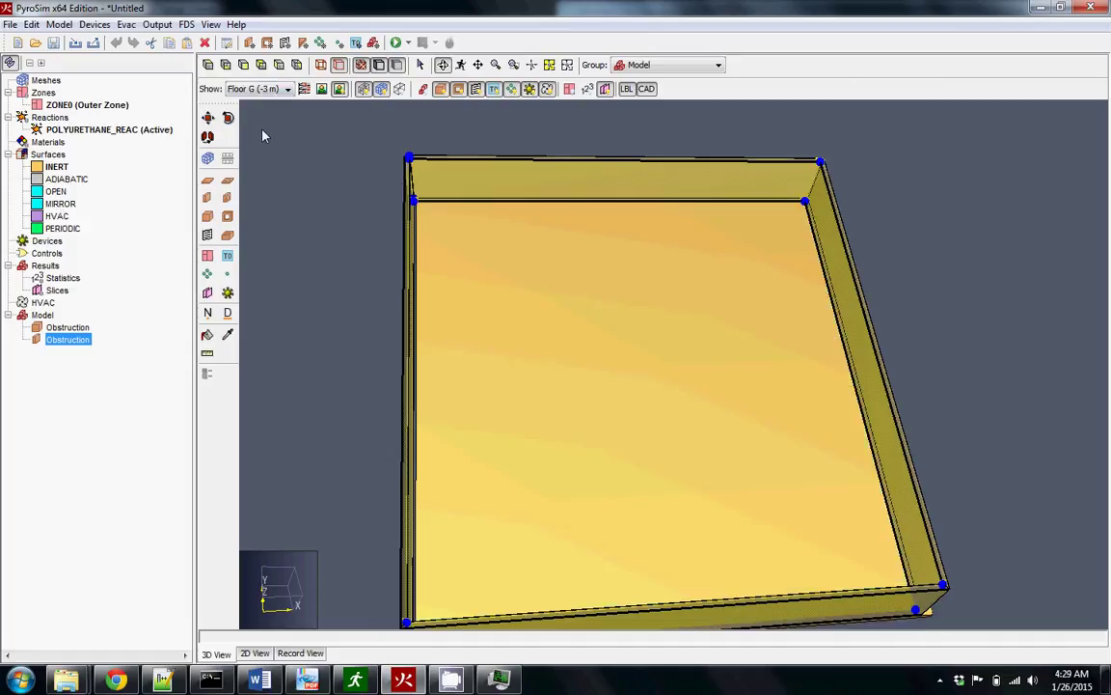
left_click_drag(503, 408, 615, 500)
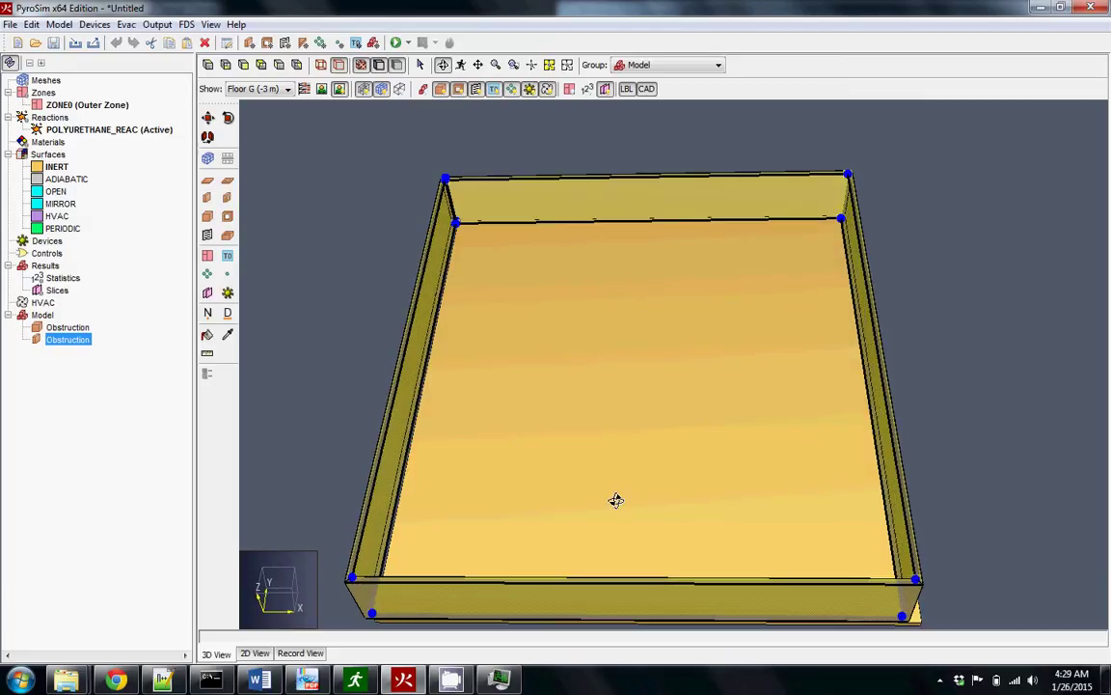
left_click(320, 89)
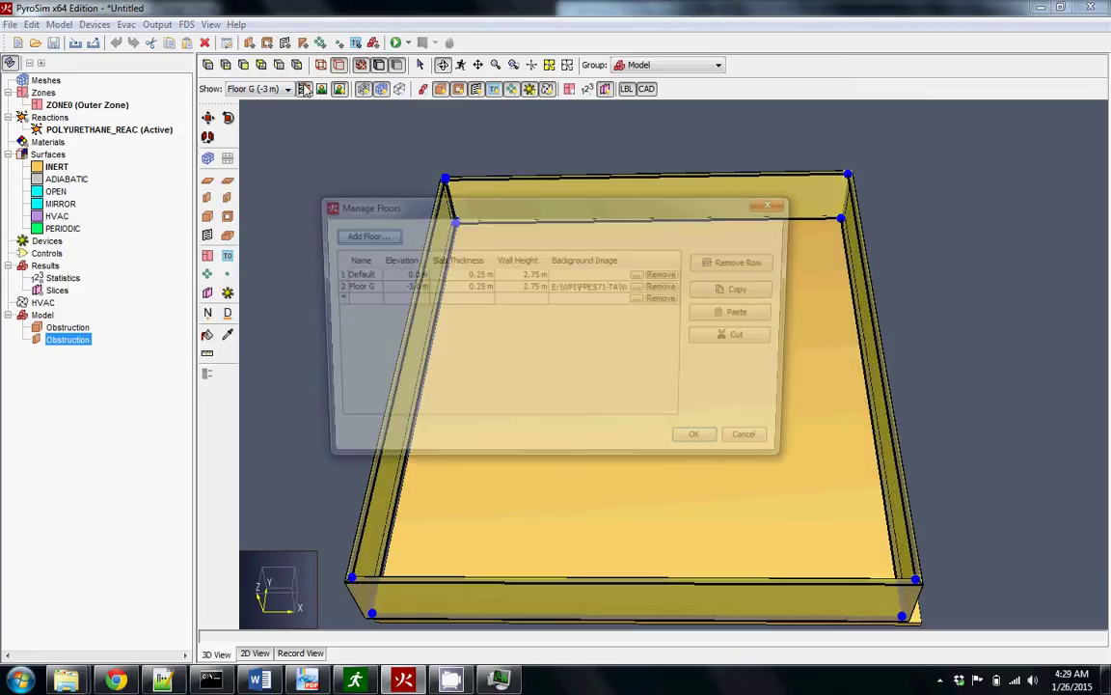
double_click(359, 289)
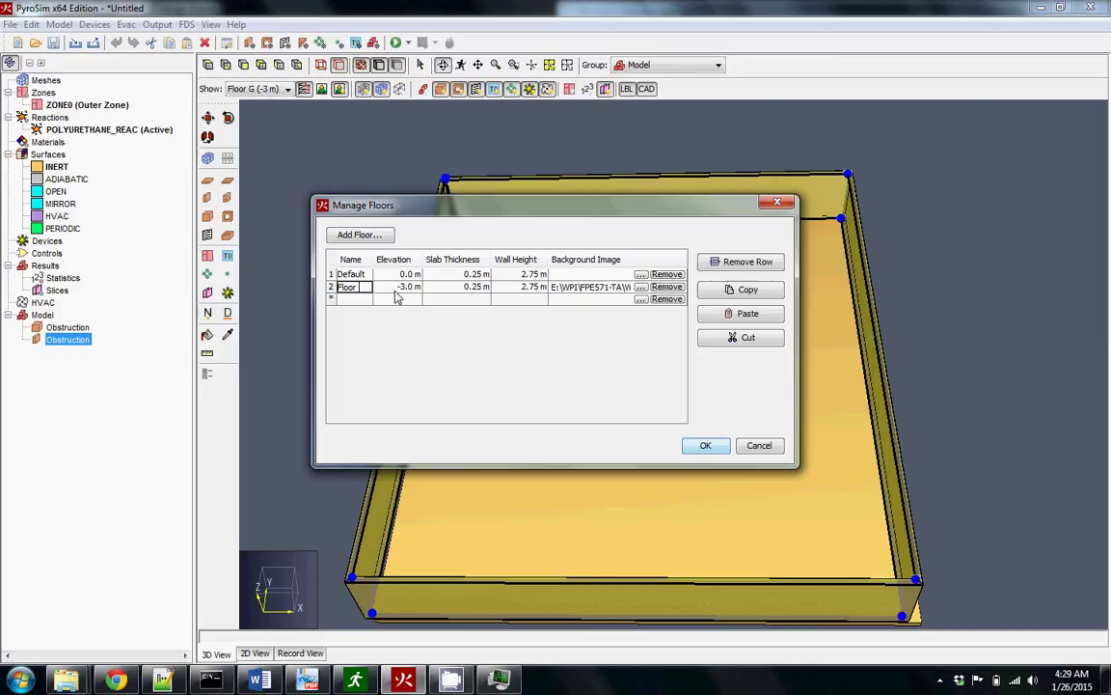
left_click(714, 447)
left_click_drag(964, 357, 757, 421)
key("ctrl+r")
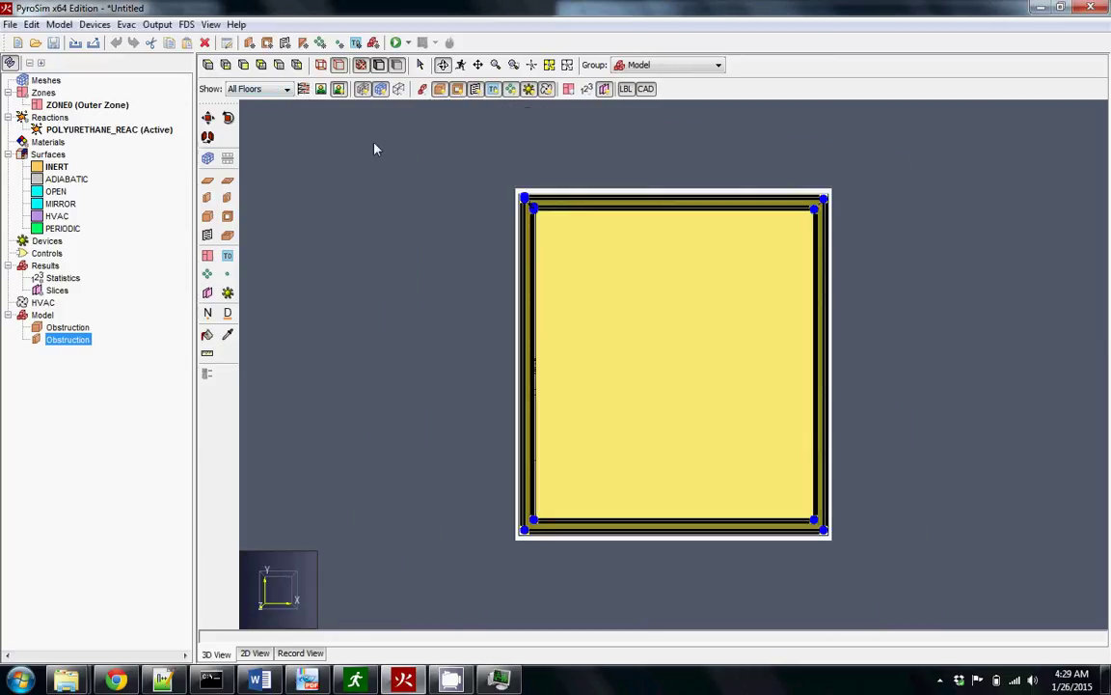
Hide the slab floor obstruction and return to the flat top-down plan view
left_click(681, 331)
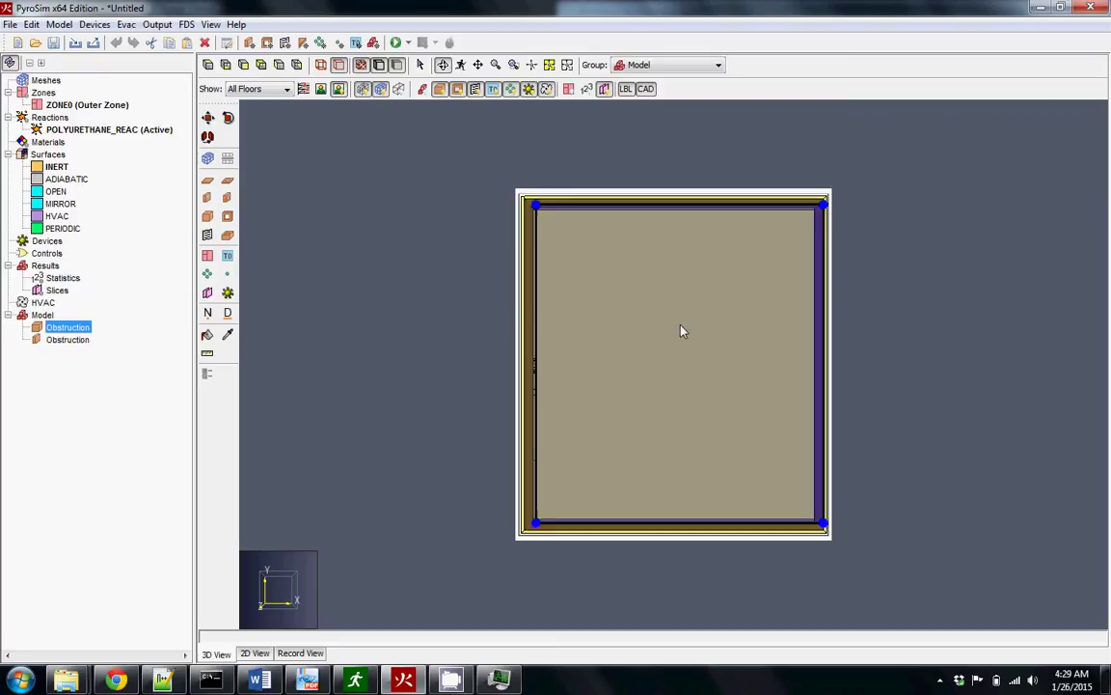
right_click(66, 331)
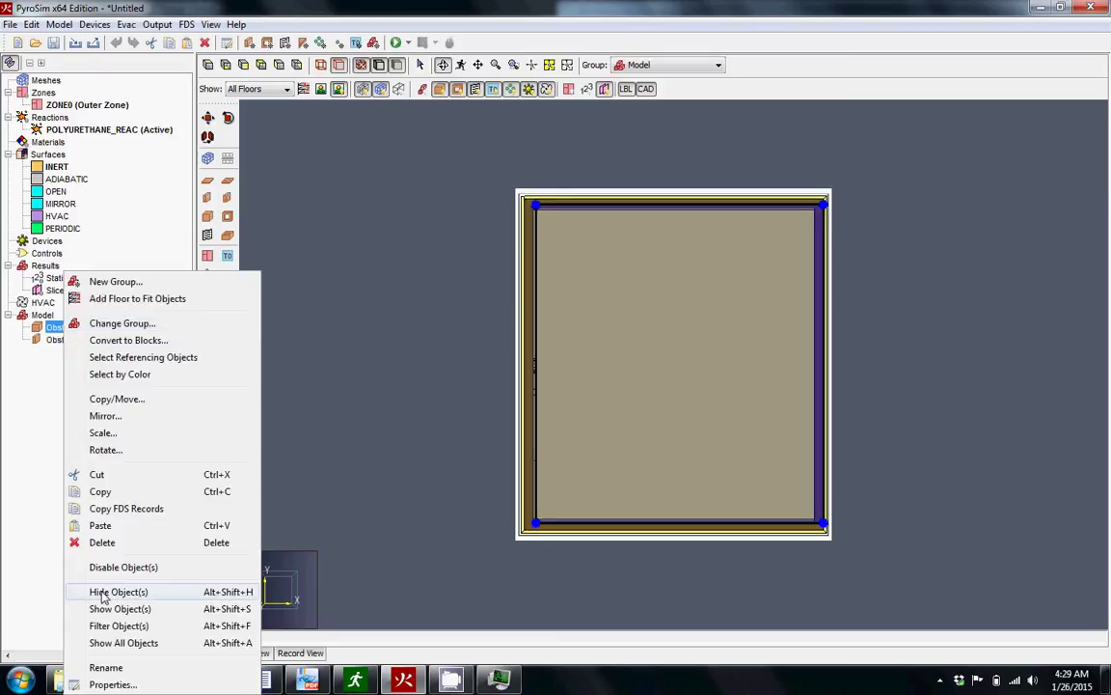
left_click(113, 602)
left_click(446, 355)
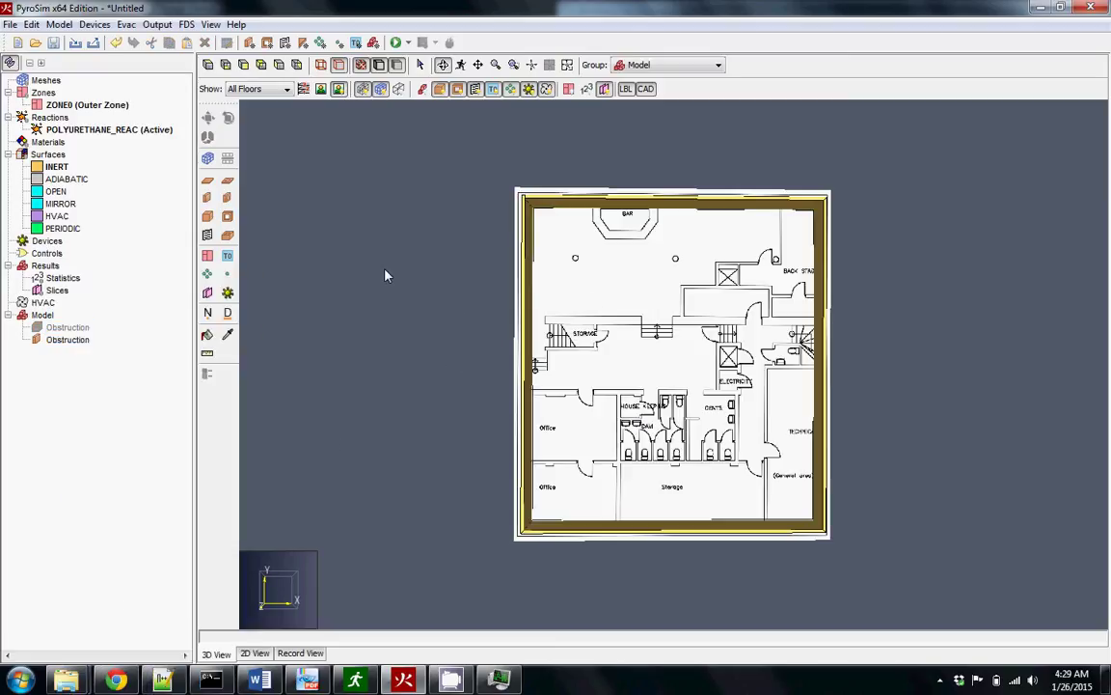
left_click(208, 64)
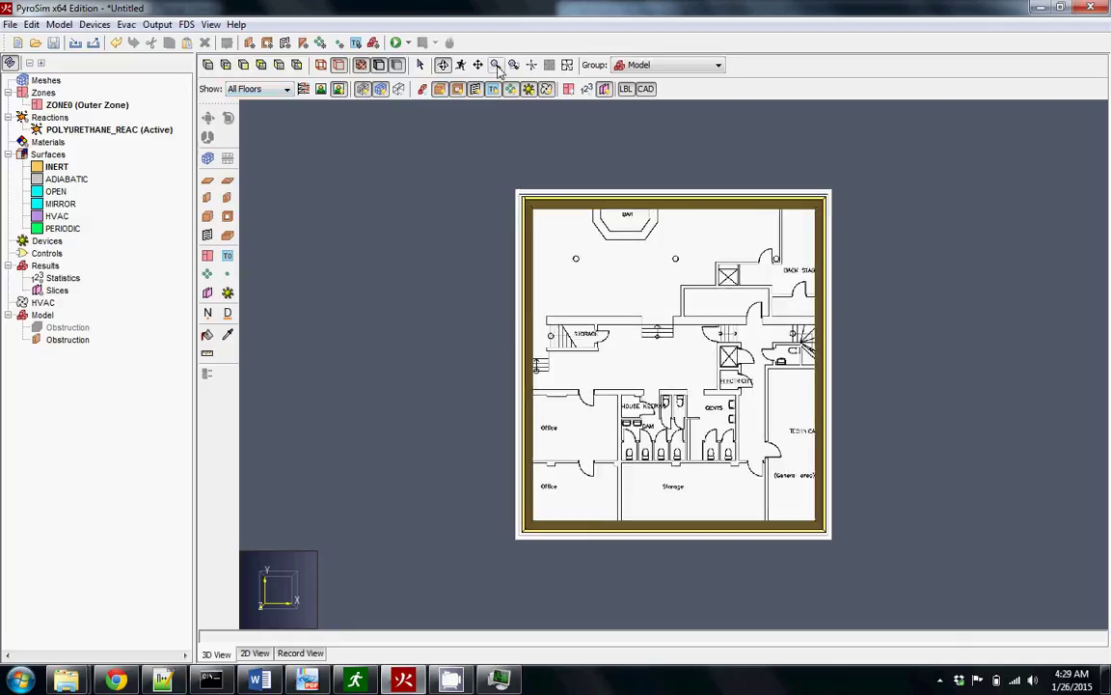
Pan and zoom the top-down view to recentre the walled floor plan
left_click(420, 64)
scroll(662, 311, "up", 4)
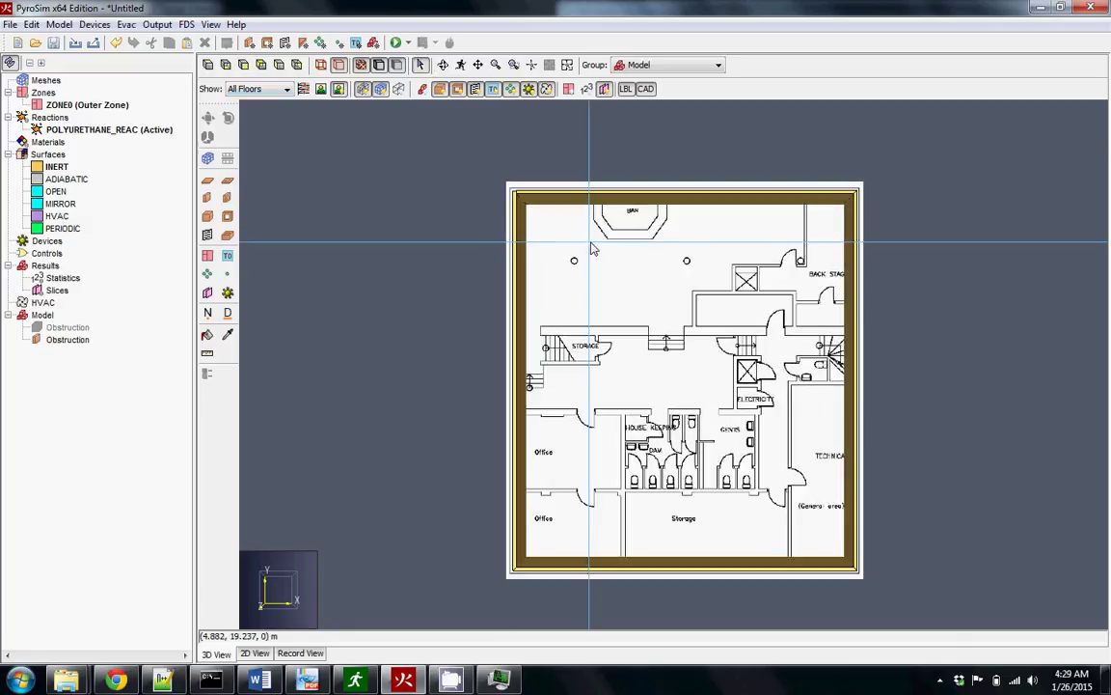
middle_click_drag(700, 339, 603, 246)
scroll(573, 273, "down", 2)
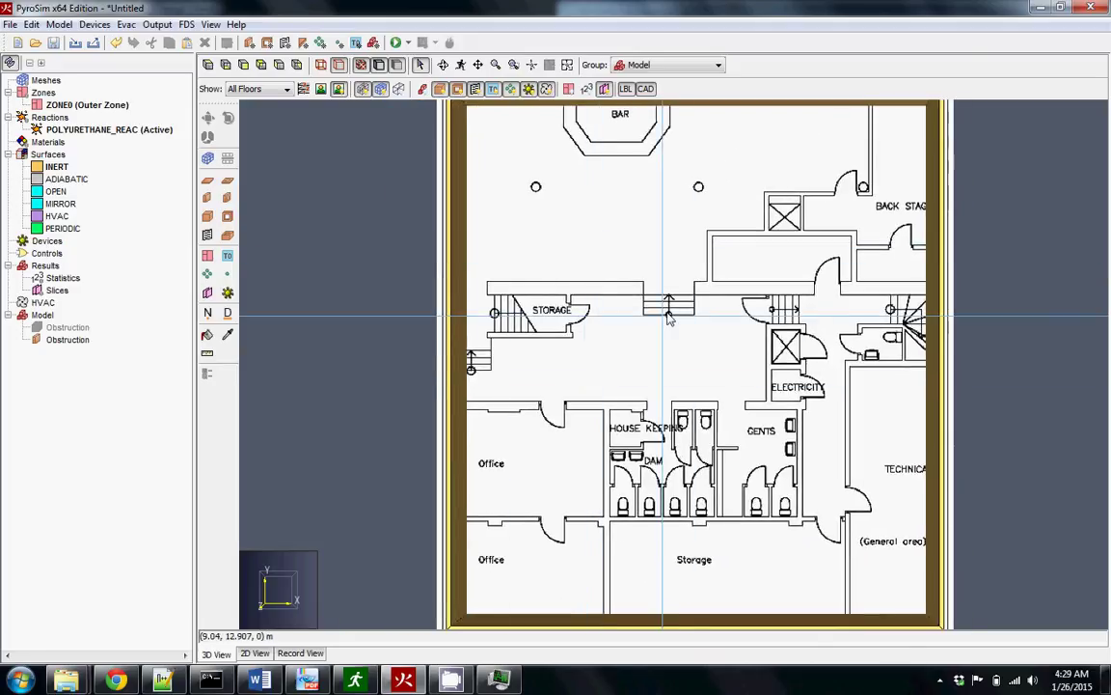
scroll(711, 336, "down", 1)
middle_click_drag(711, 336, 685, 339)
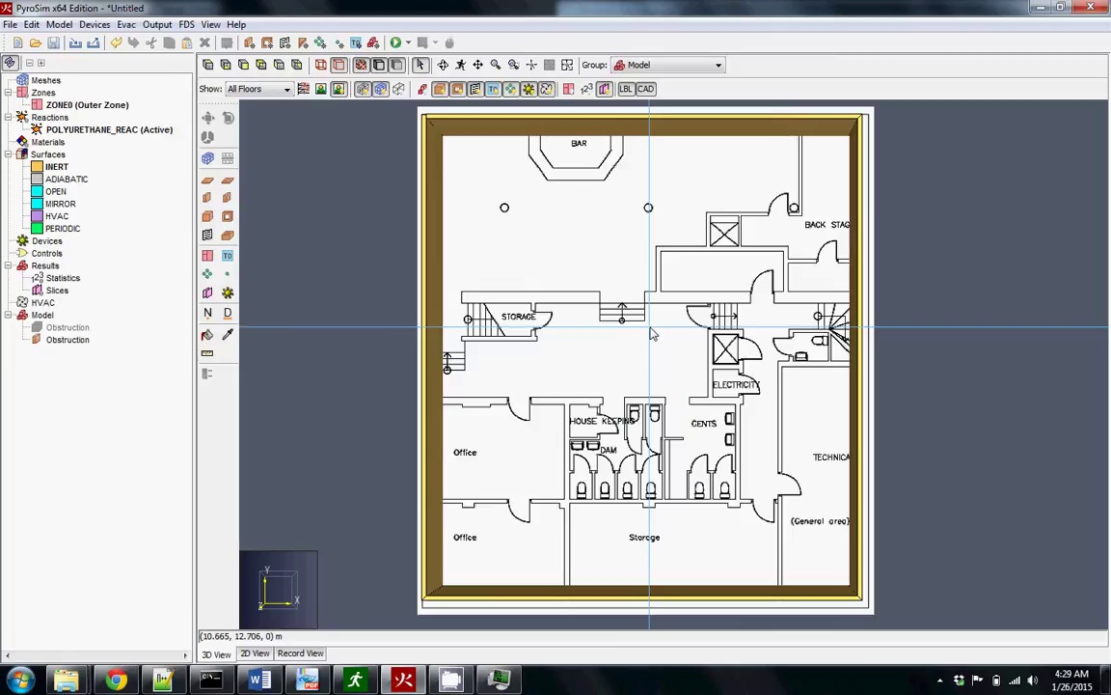
scroll(644, 329, "up", 1)
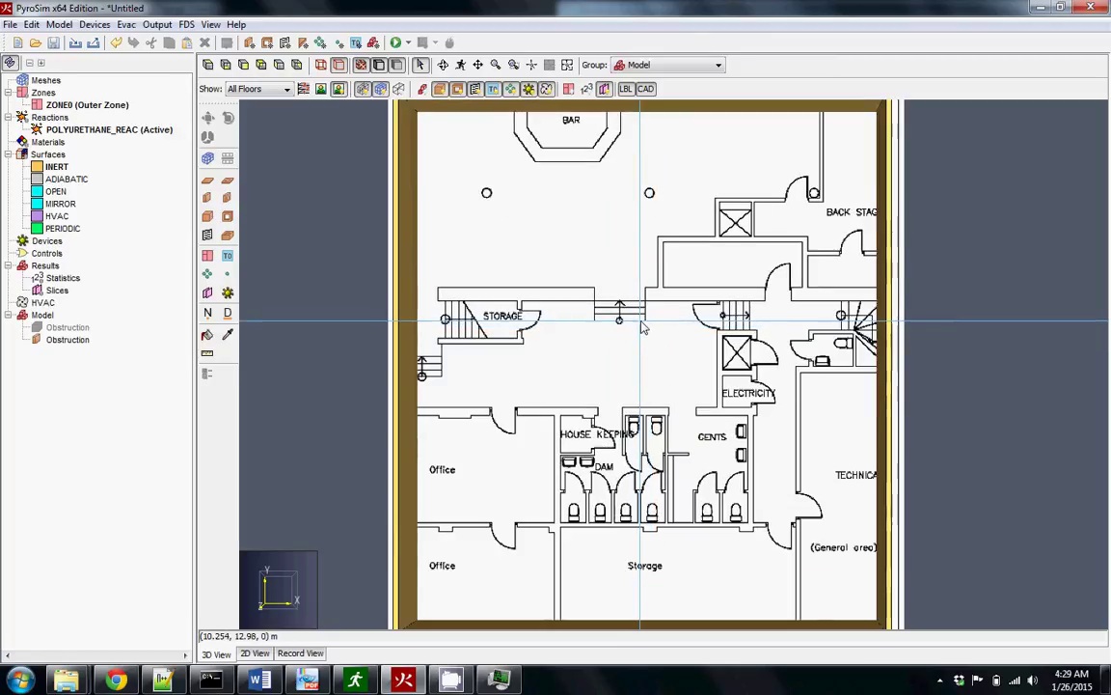
scroll(645, 329, "up", 1)
scroll(644, 329, "down", 2)
scroll(642, 329, "up", 2)
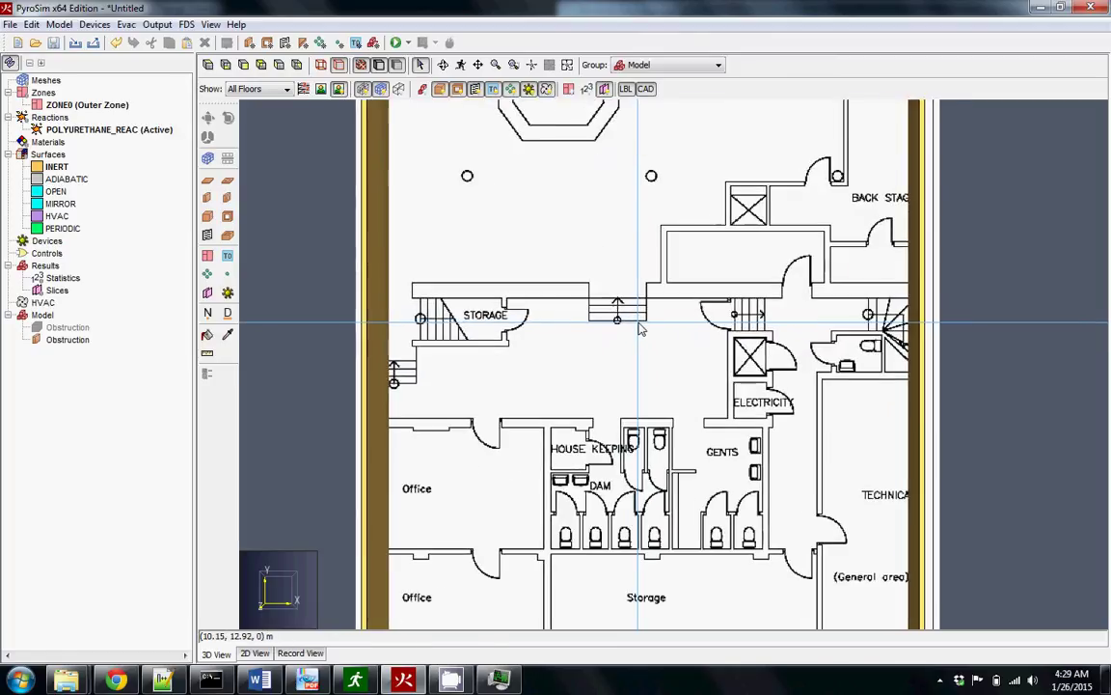
scroll(641, 330, "down", 3)
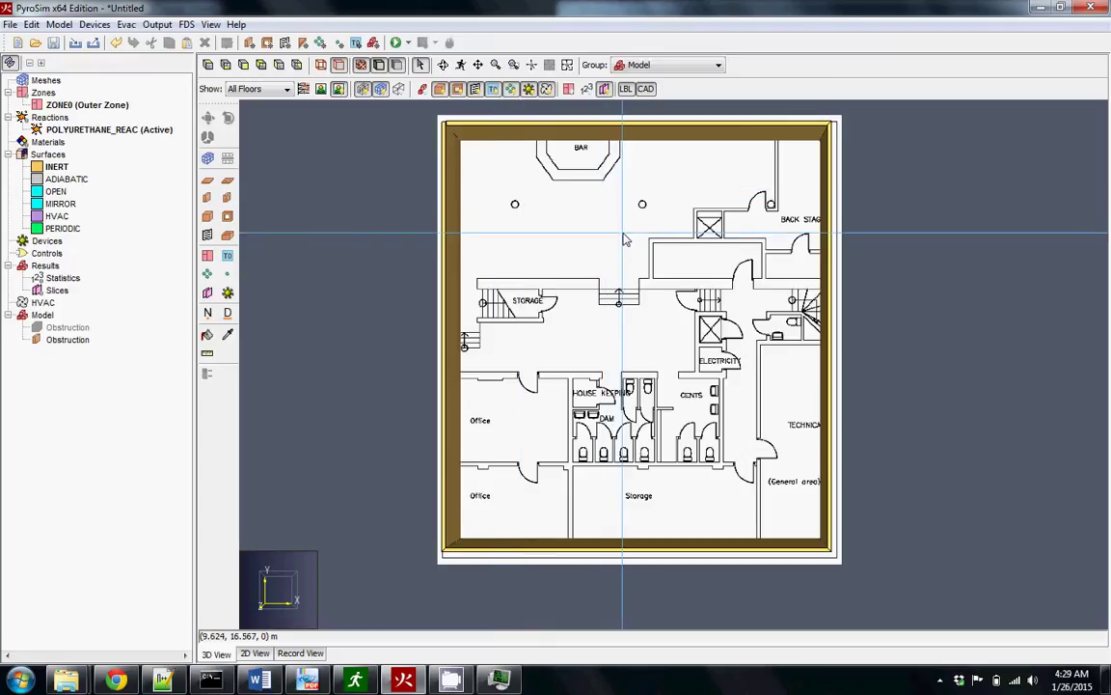
mouse_move(623, 240)
middle_mouse_down()
mouse_move(616, 234)
mouse_move(811, 268)
mouse_move(635, 303)
mouse_move(698, 243)
mouse_move(529, 278)
mouse_move(629, 256)
middle_mouse_up()
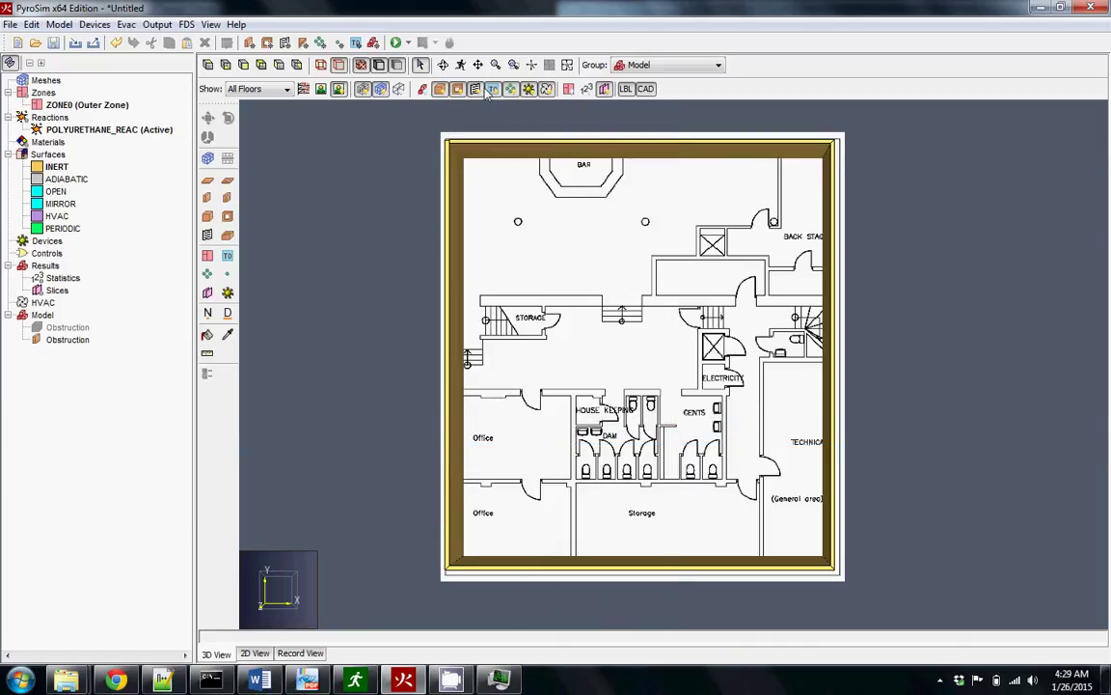
Orbit to see the walls in perspective, then return to a zoomed top-down view
left_click(442, 65)
left_click_drag(628, 339, 540, 212)
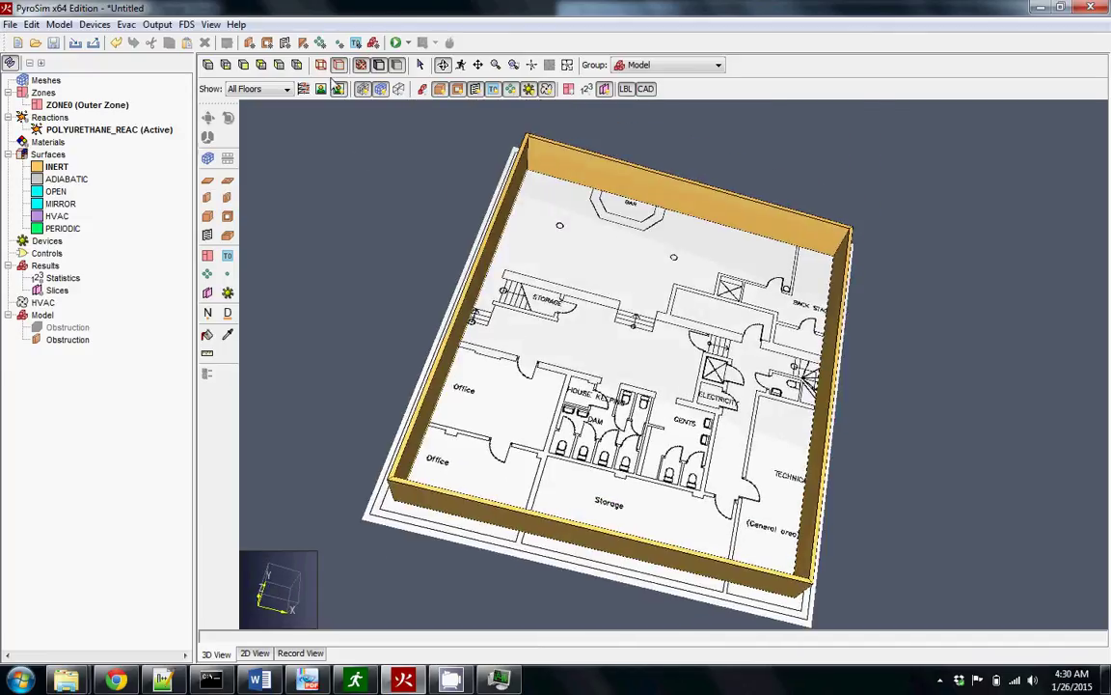
left_click(208, 64)
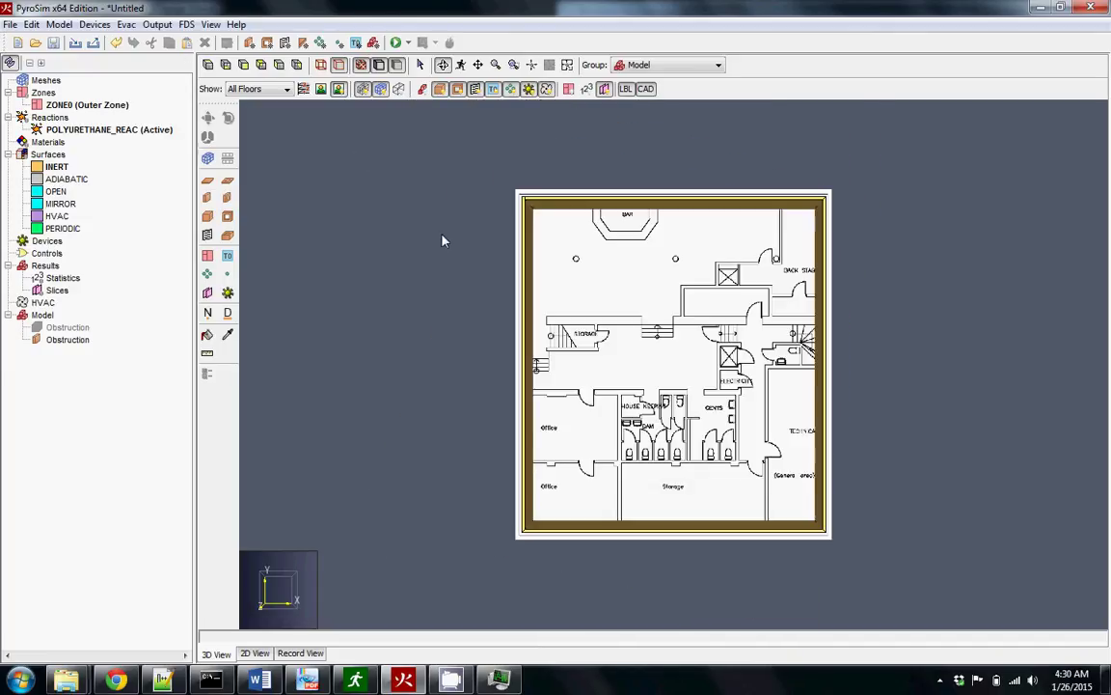
scroll(675, 314, "up", 3)
scroll(709, 345, "down", 1)
left_click_drag(700, 344, 584, 268)
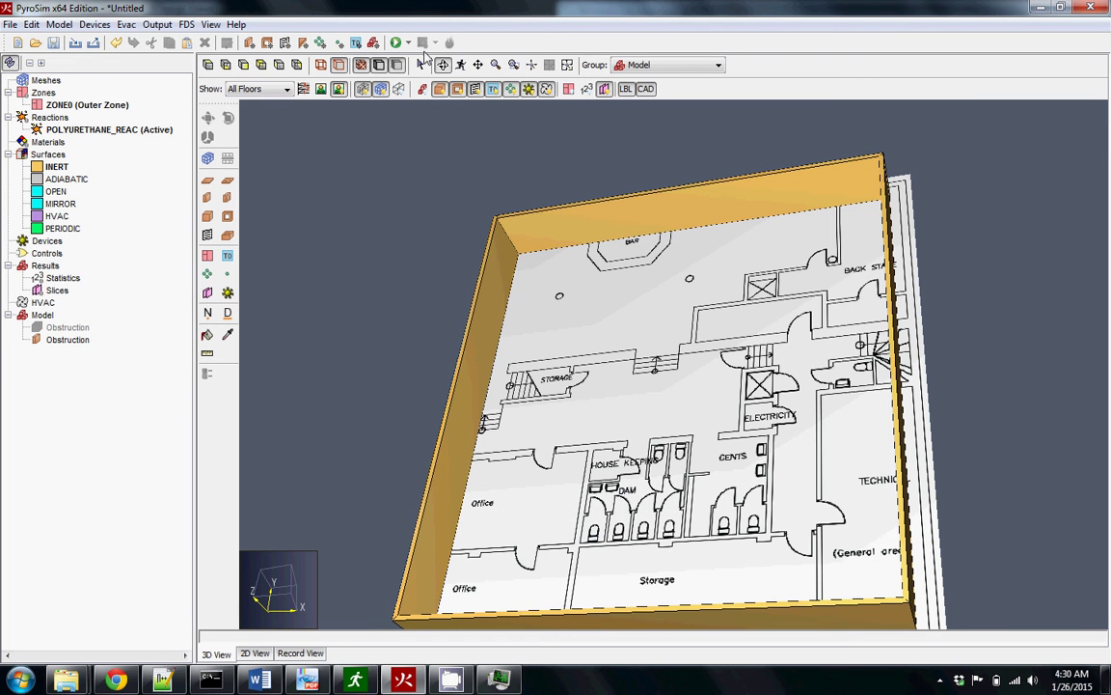
left_click(478, 65)
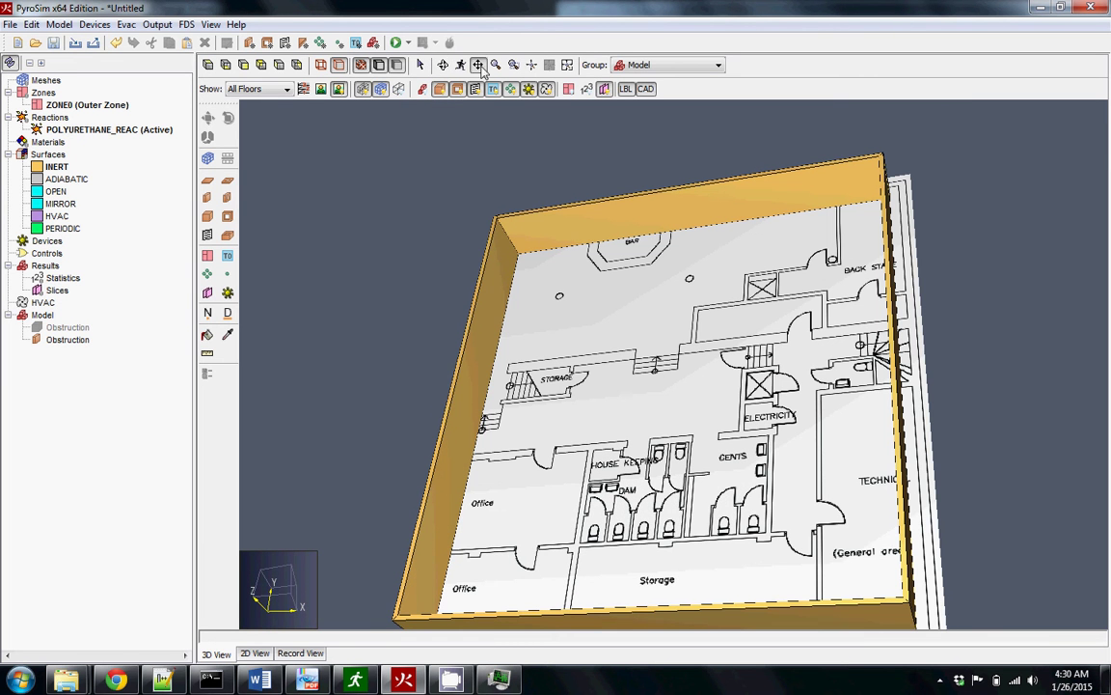
left_click(207, 66)
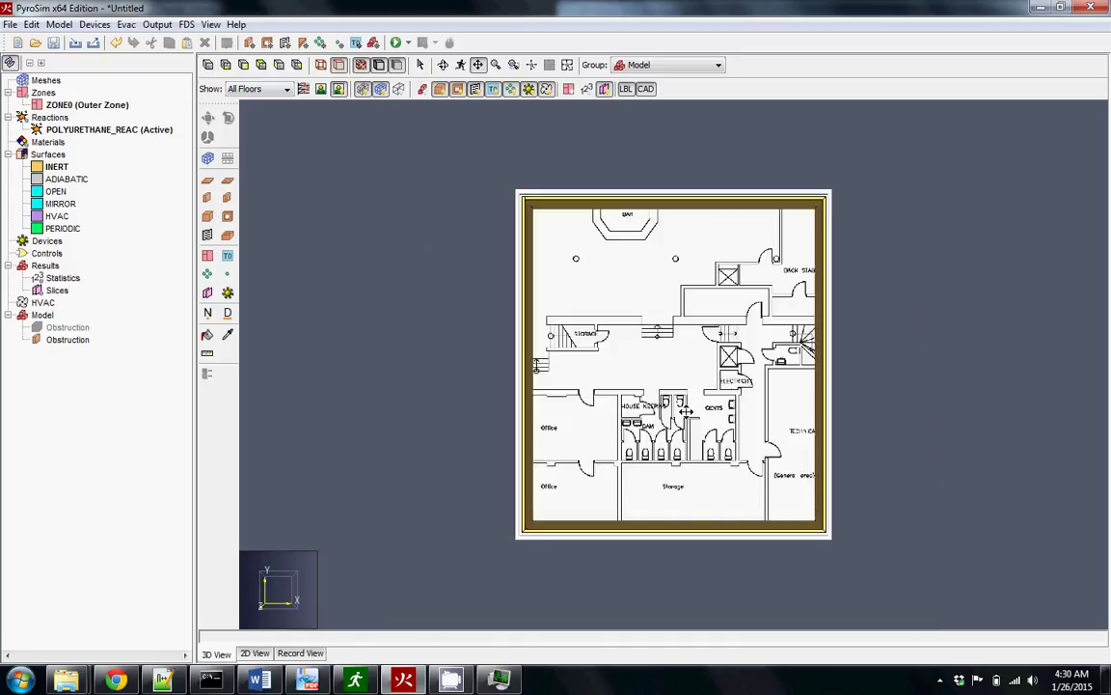
scroll(587, 322, "up", 5)
scroll(586, 292, "down", 4)
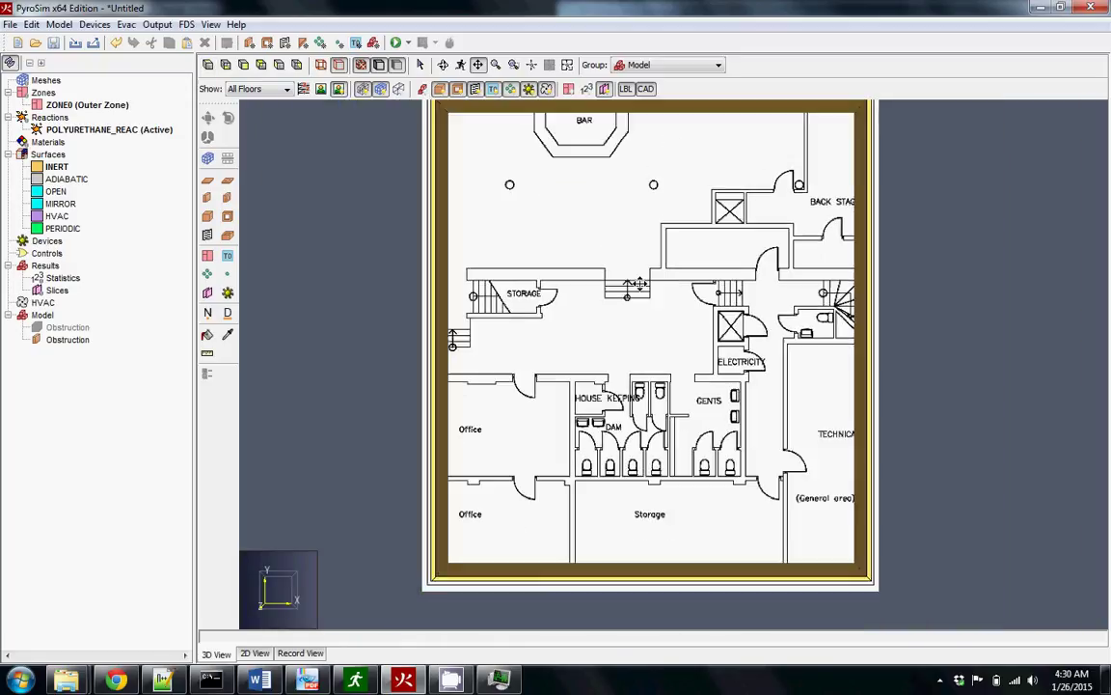
scroll(770, 275, "up", 1)
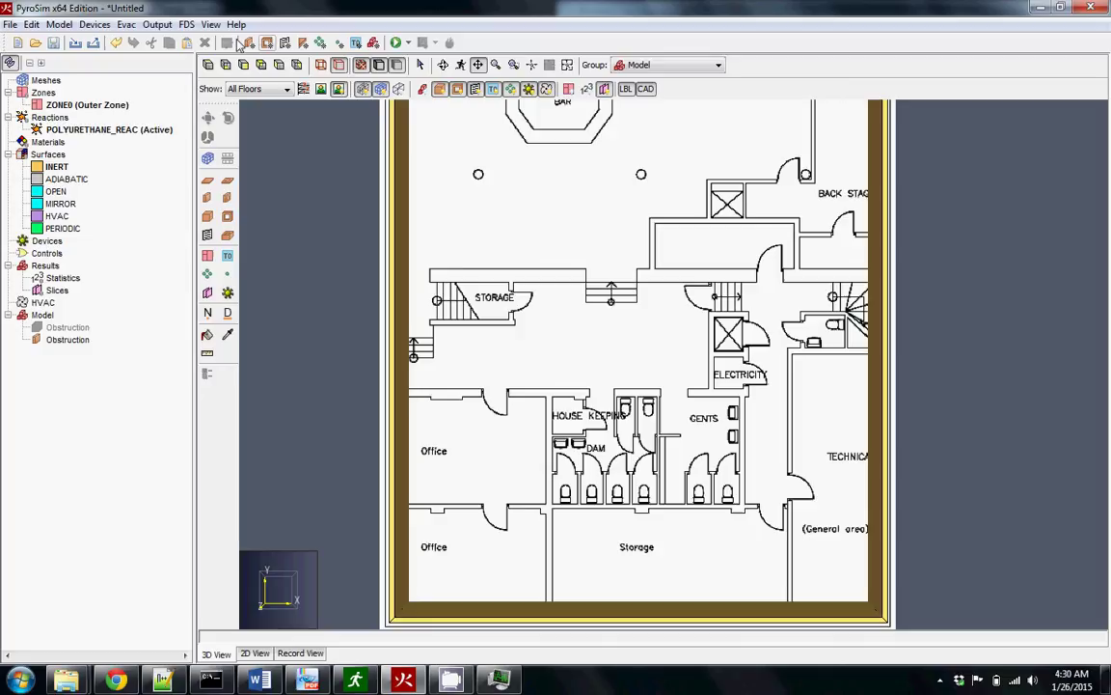
left_click(208, 181)
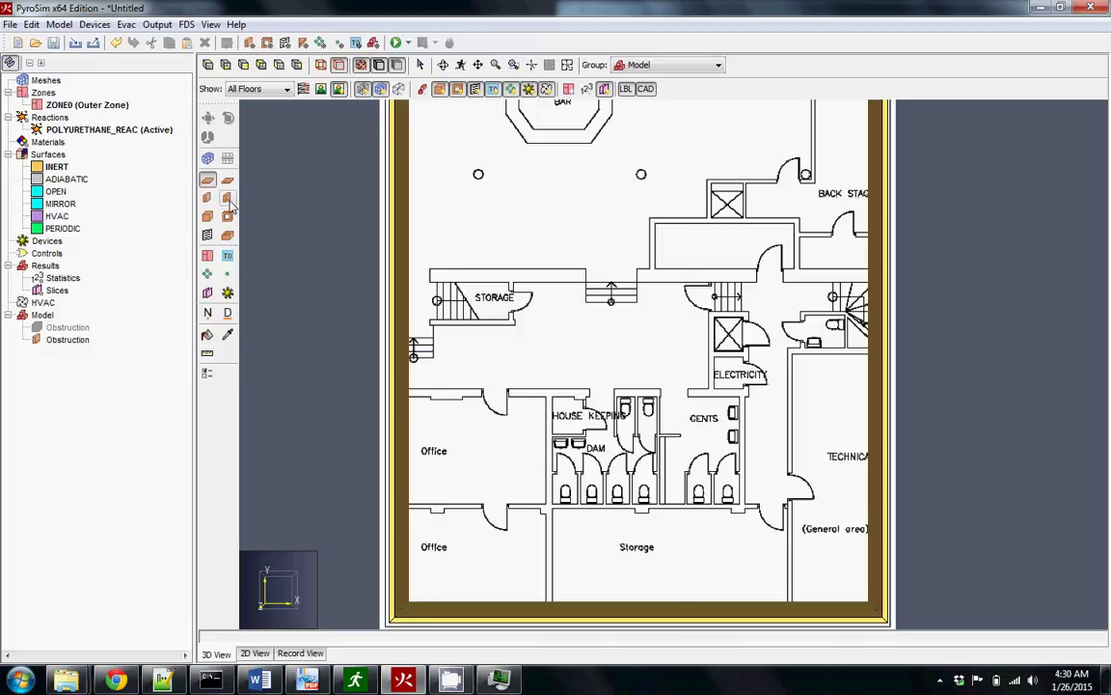
left_click(788, 606)
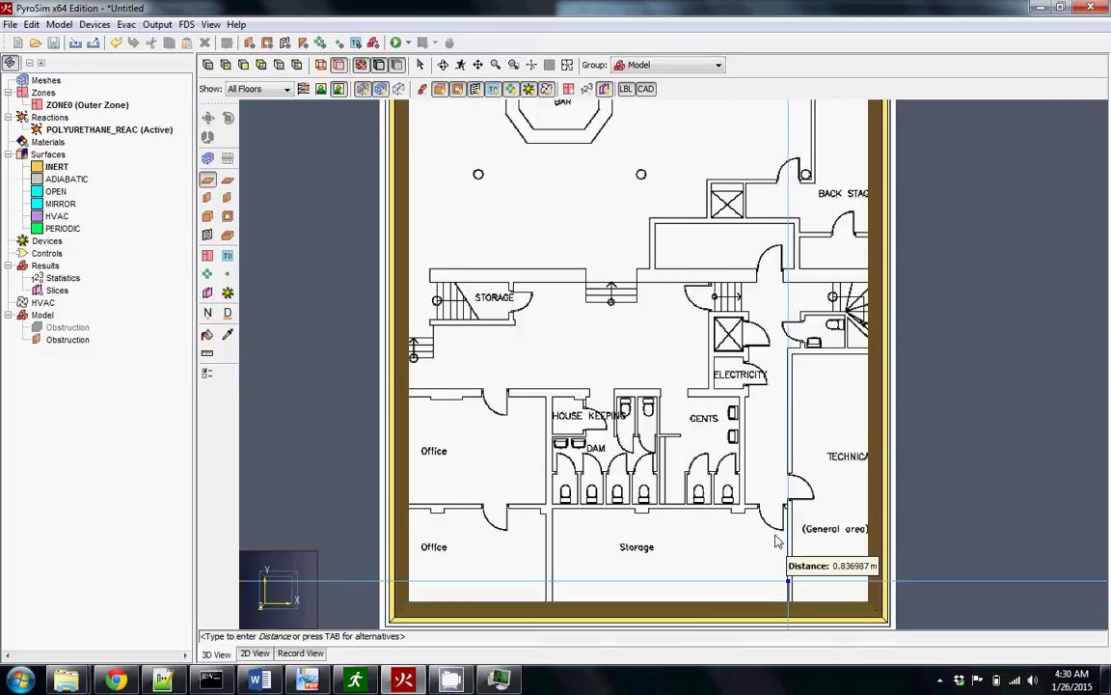
left_click(788, 355)
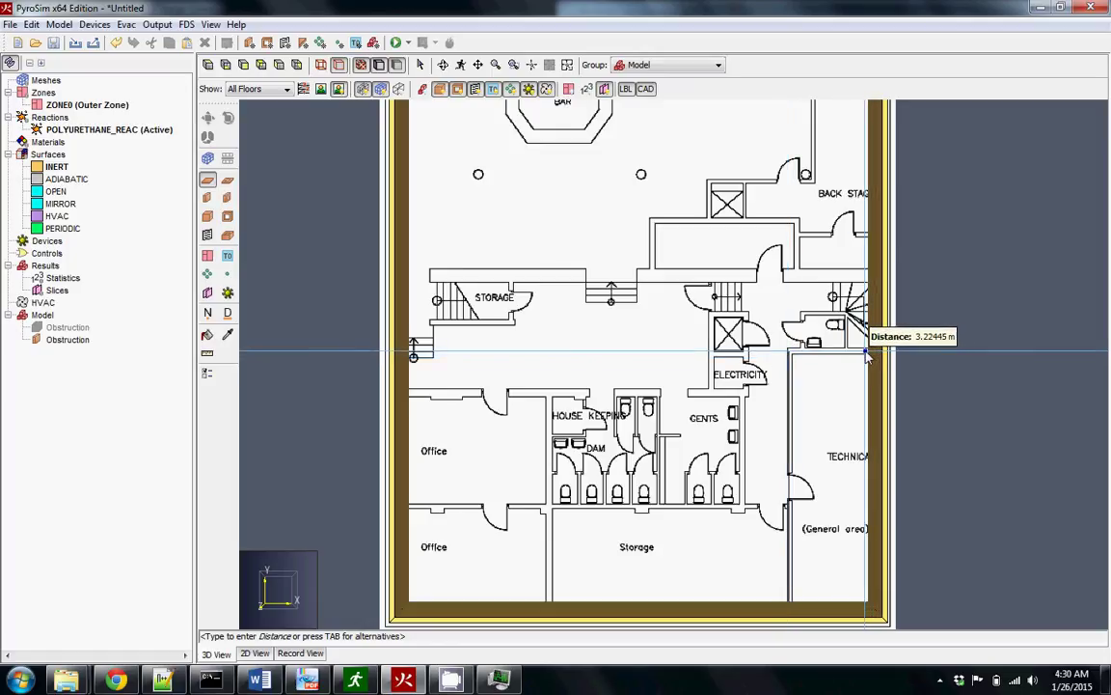
key("Escape")
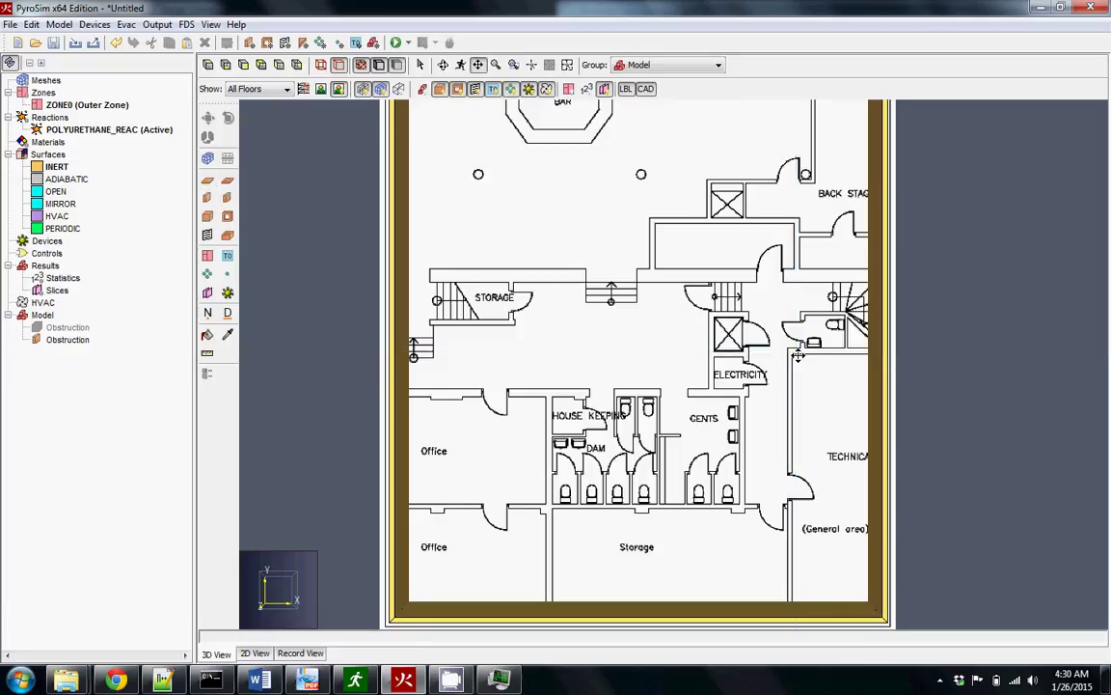
left_click(206, 196)
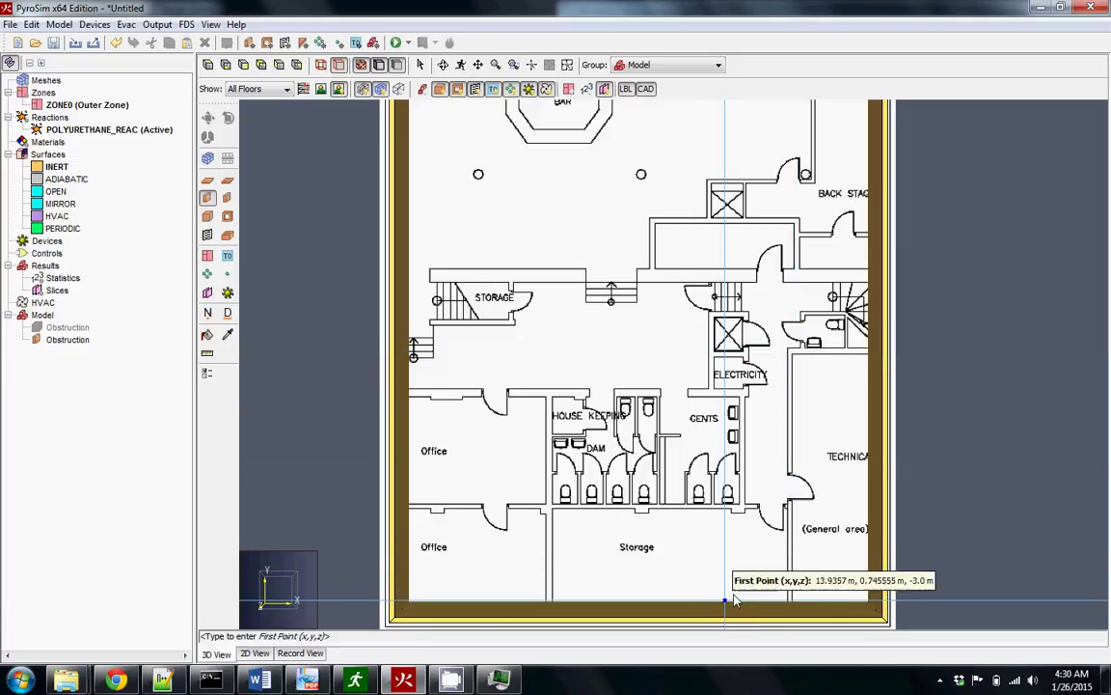
left_click(793, 610)
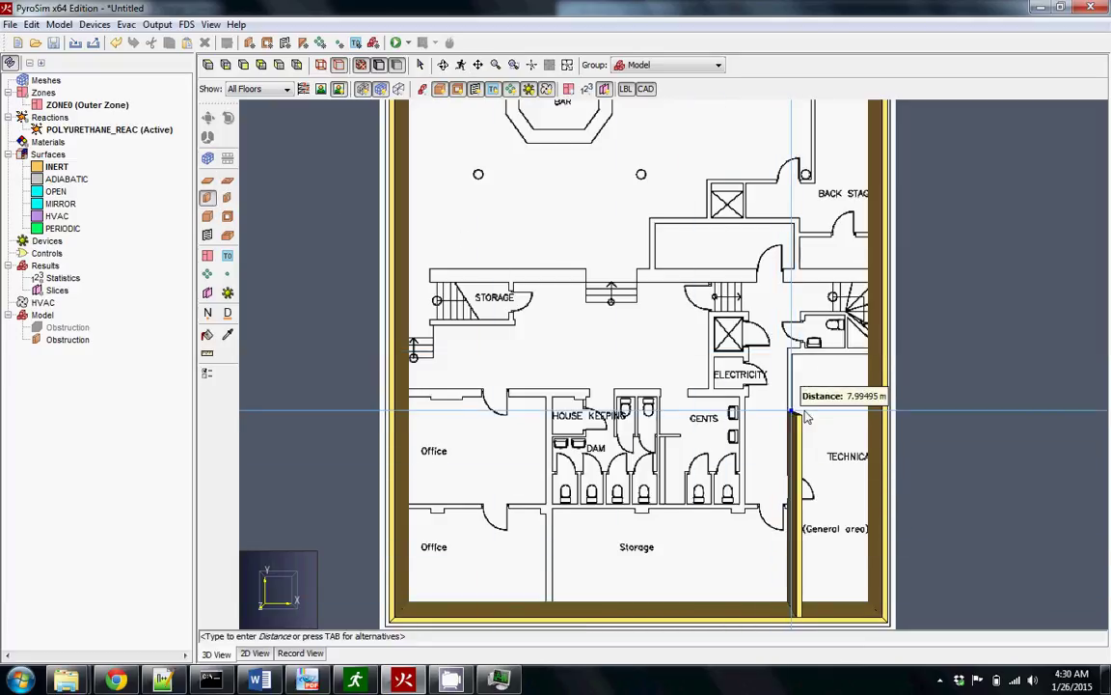
left_click(797, 349)
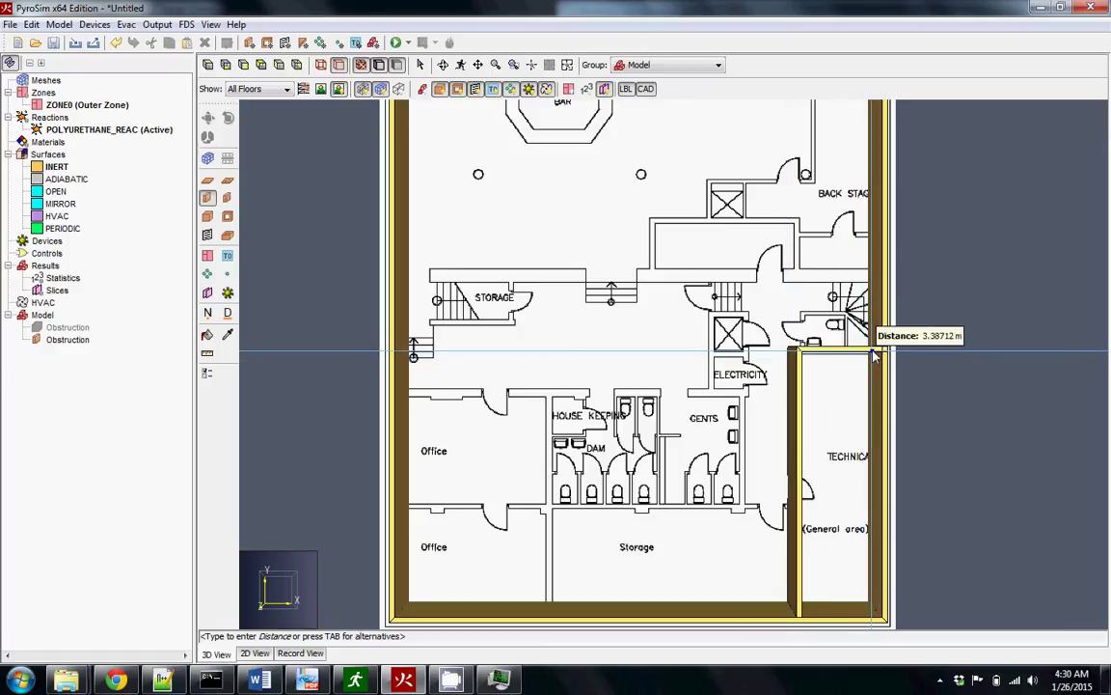
key("Escape")
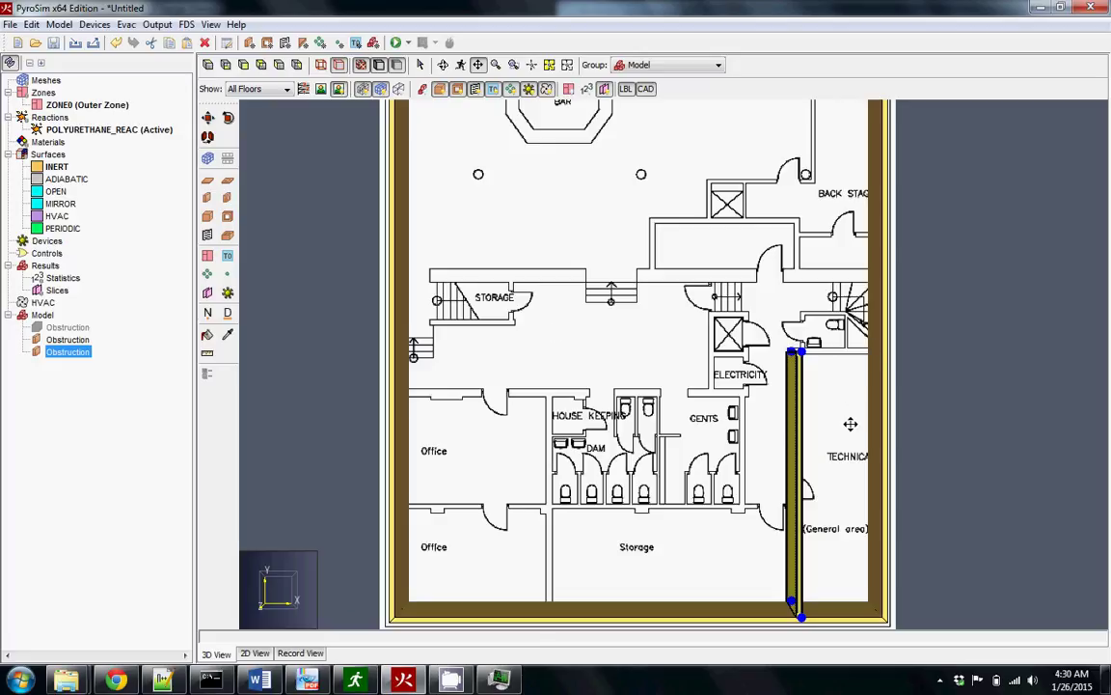
key("Delete")
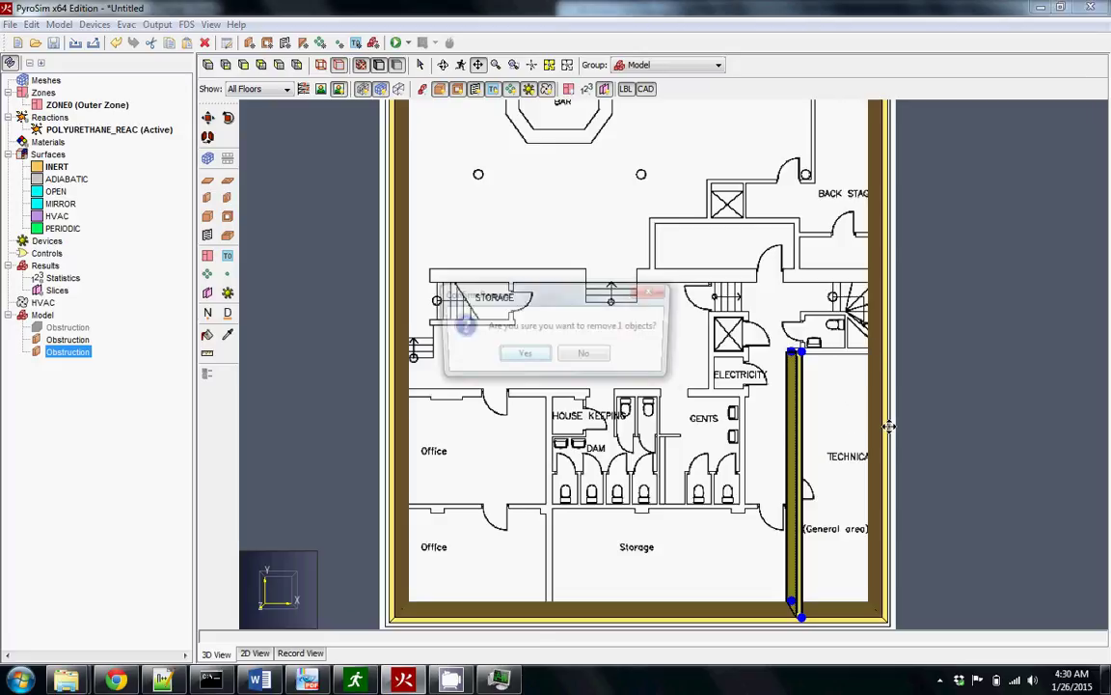
left_click(523, 356)
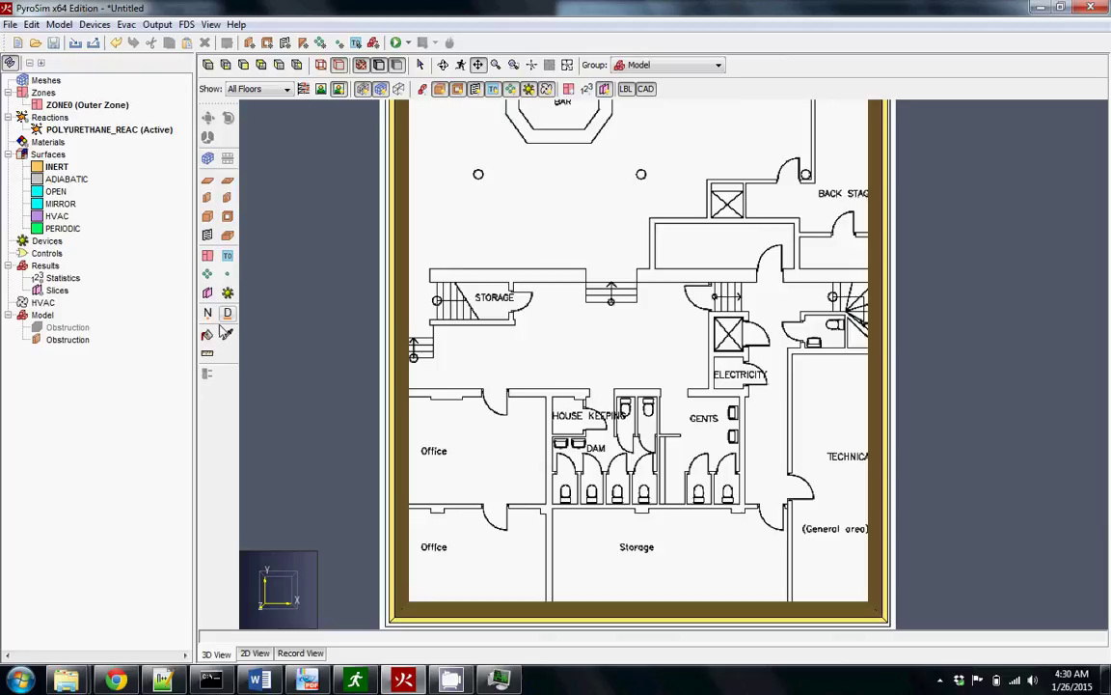
Draw a wall from the bottom wall up the Technical room's left side to the right wall
left_click(207, 197)
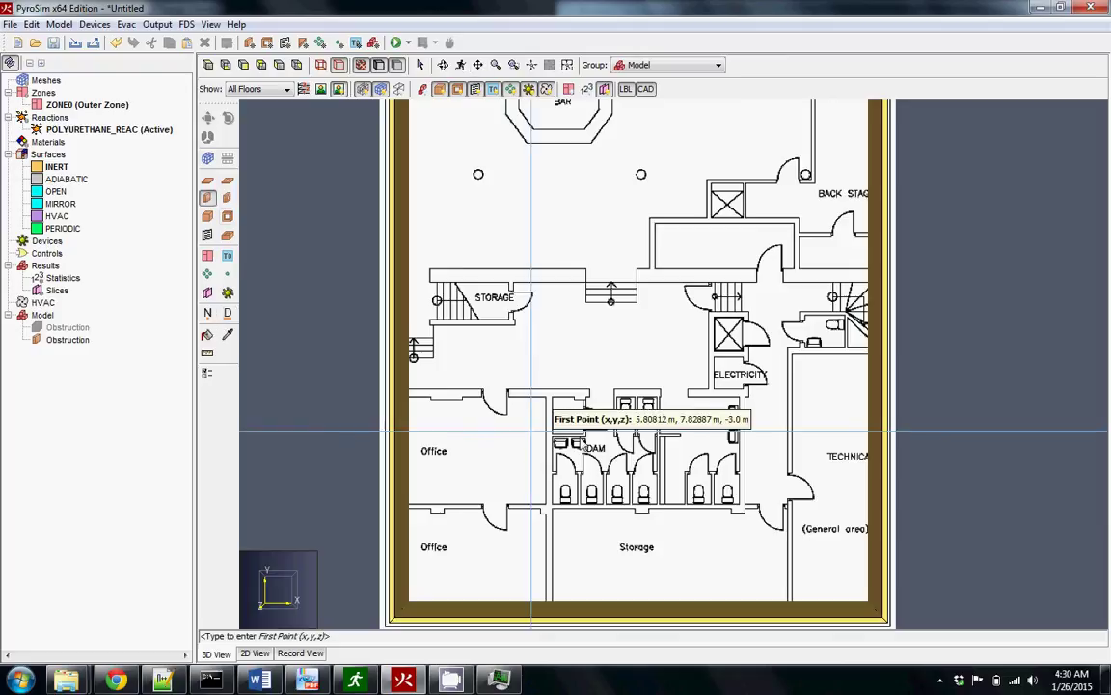
left_click(797, 614)
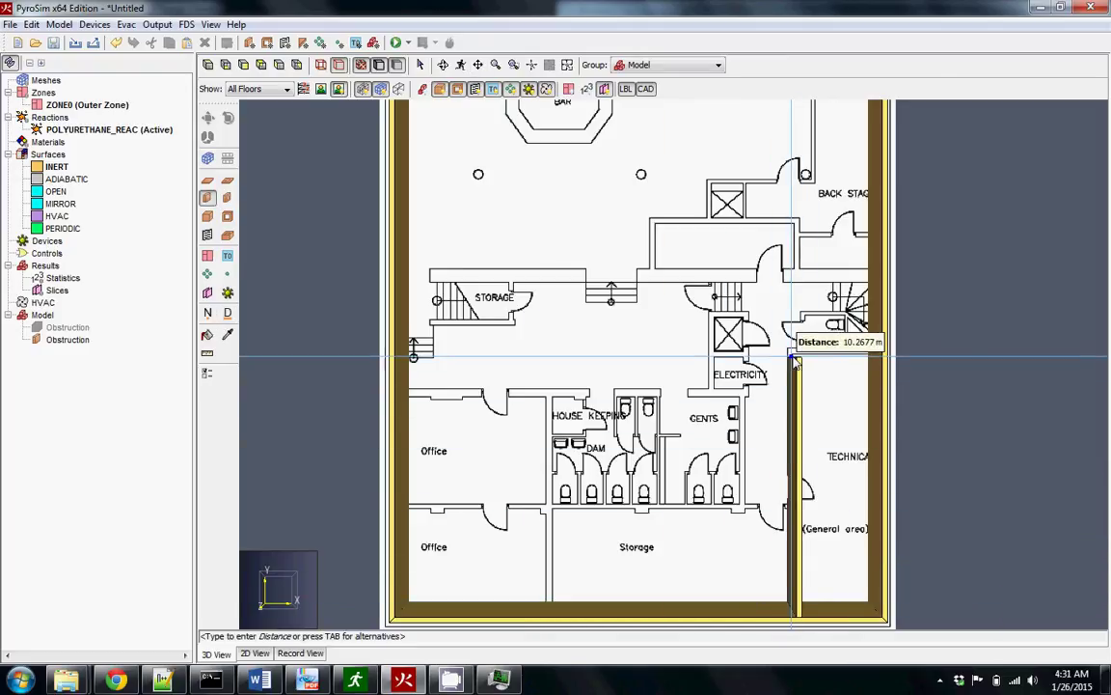
left_click(880, 349)
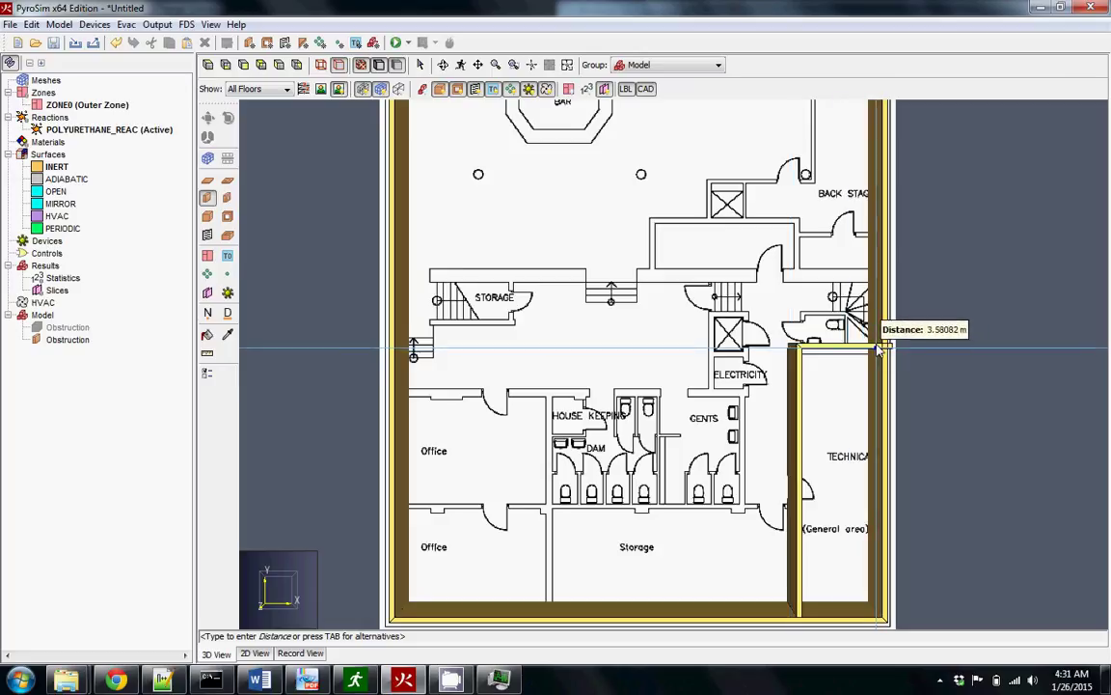
scroll(876, 352, "up", 3)
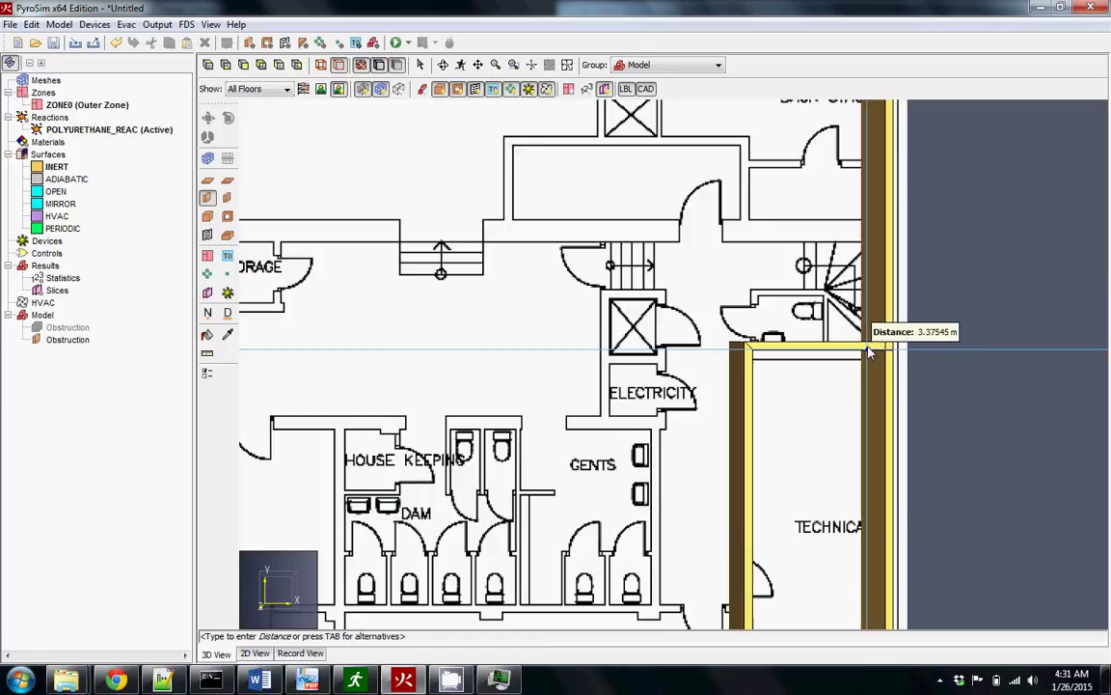
left_click(867, 351)
key("Escape")
scroll(853, 345, "down", 5)
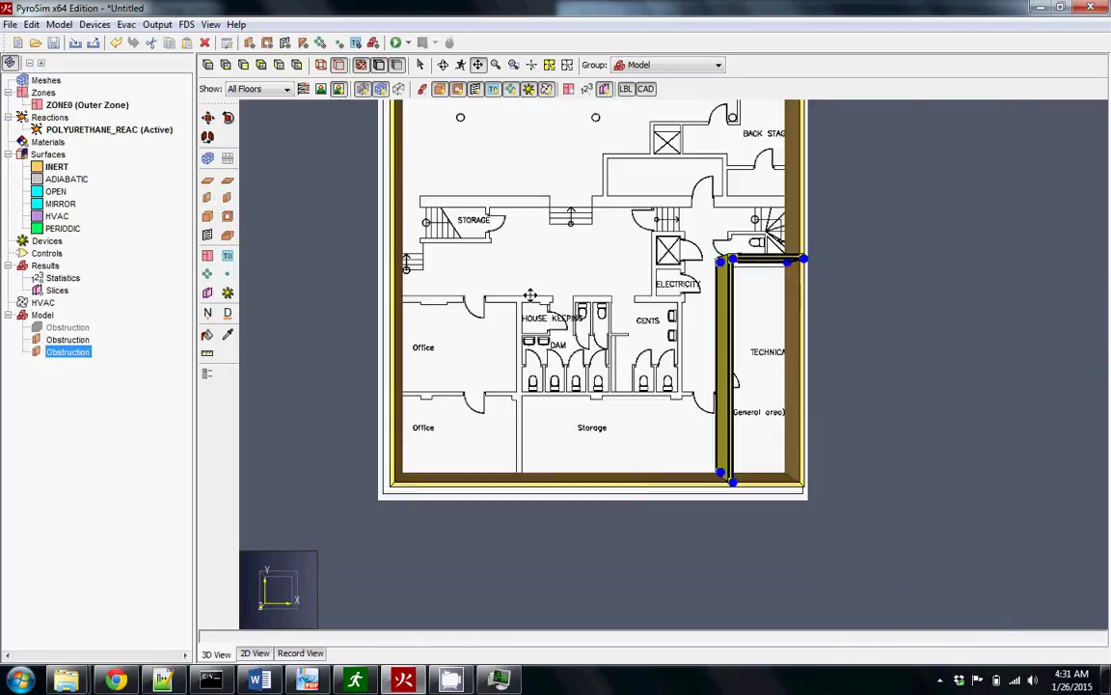
left_click_drag(530, 294, 612, 434)
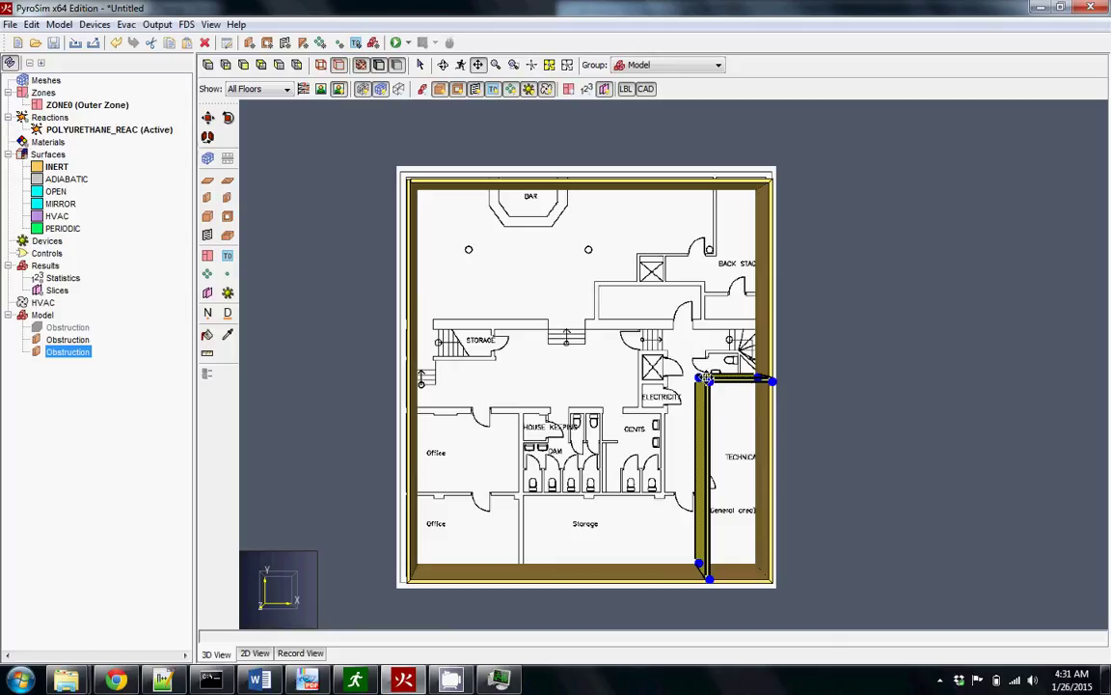
left_click_drag(711, 383, 776, 350)
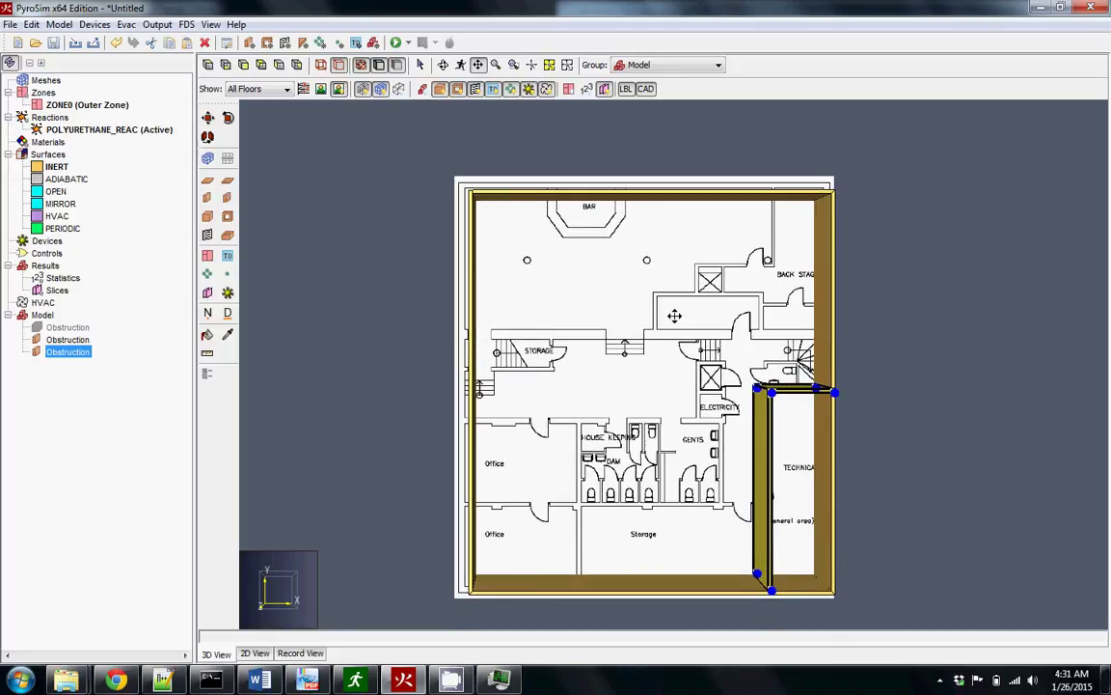
left_click_drag(674, 316, 631, 347)
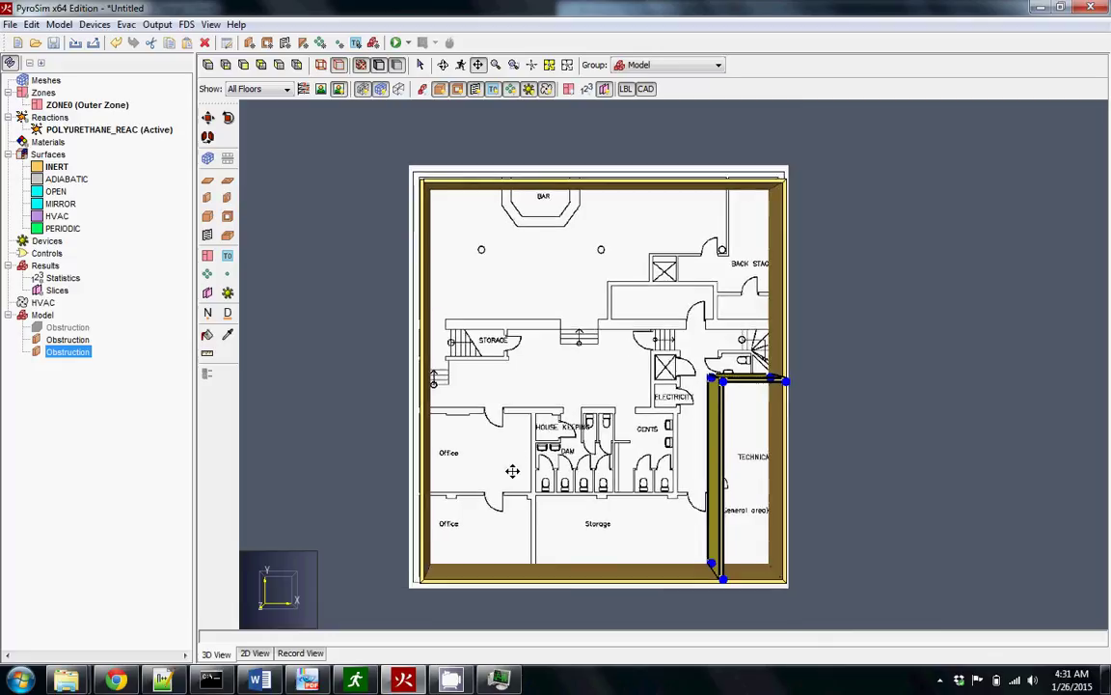